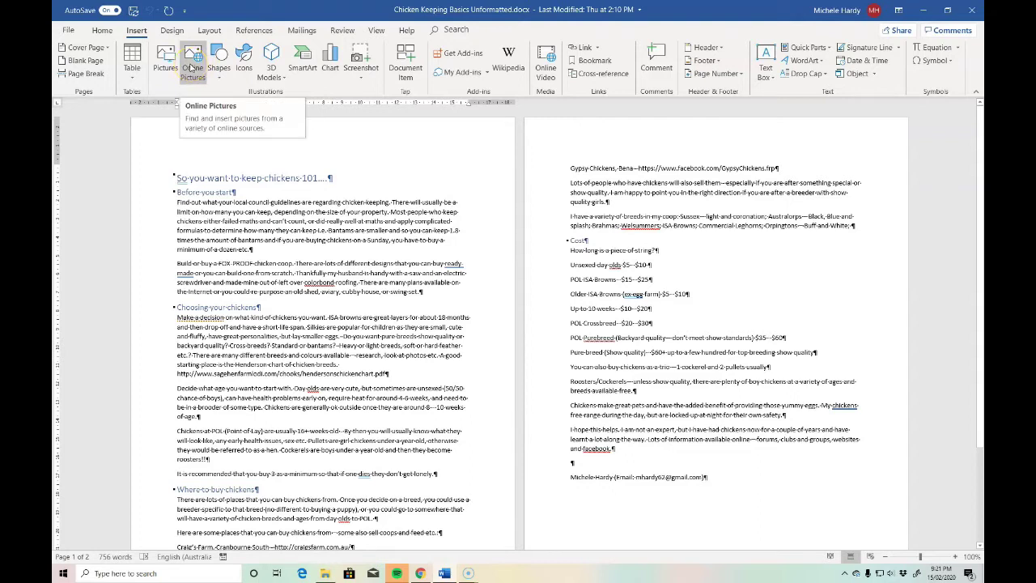
# - Search the online pictures for "chickens"
pyautogui.click(166, 64)
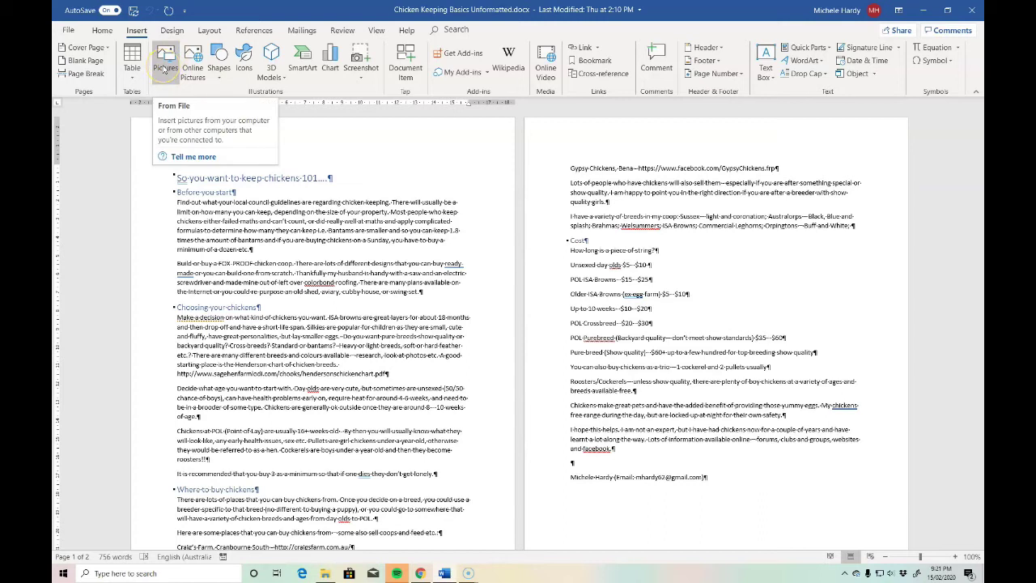
pyautogui.click(193, 60)
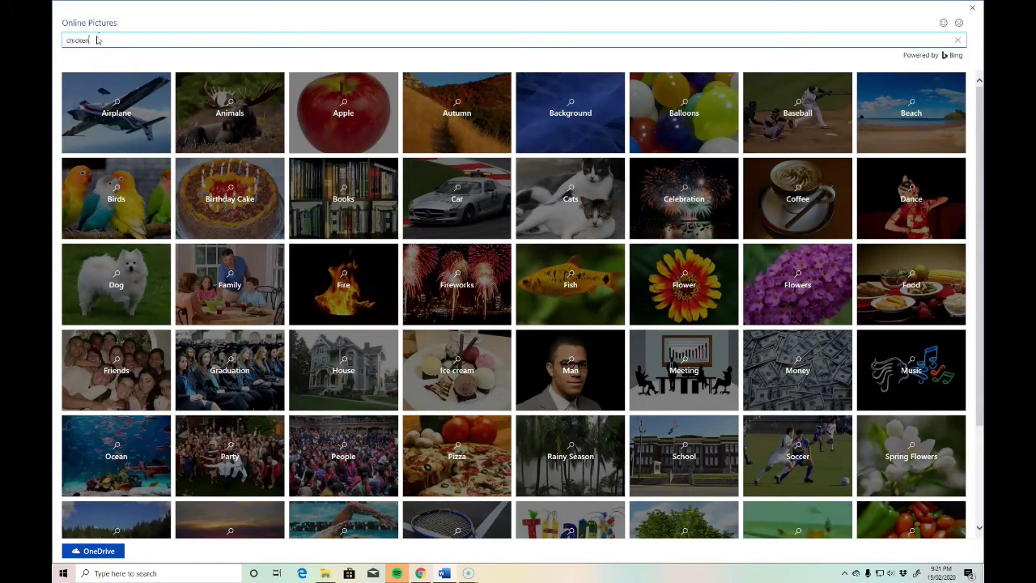
pyautogui.write('chickens')
pyautogui.press('Return')
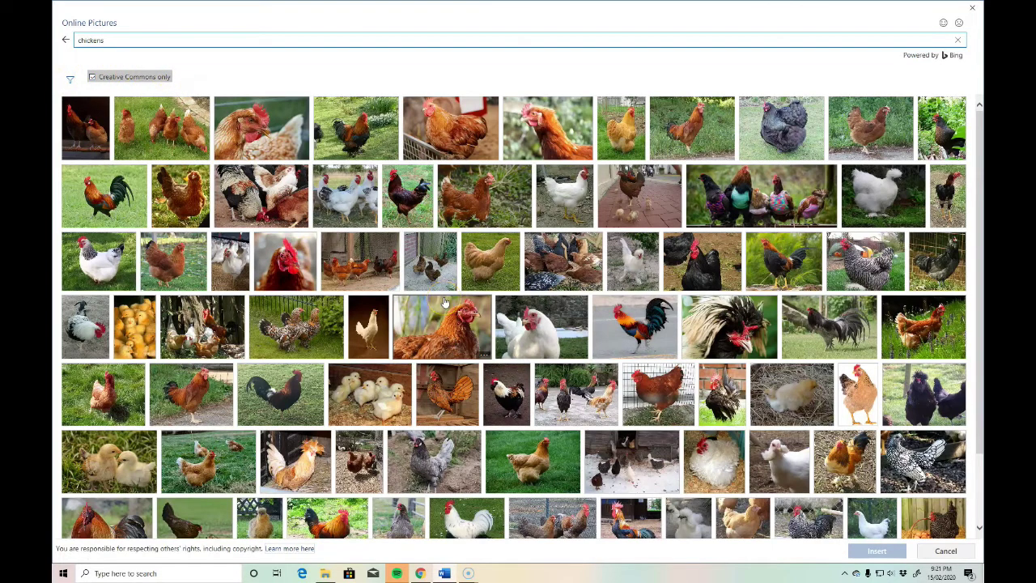
# - Pick the photo of the dark long-tailed rooster on grass from the results and insert it into the document
pyautogui.click(365, 324)
pyautogui.click(369, 321)
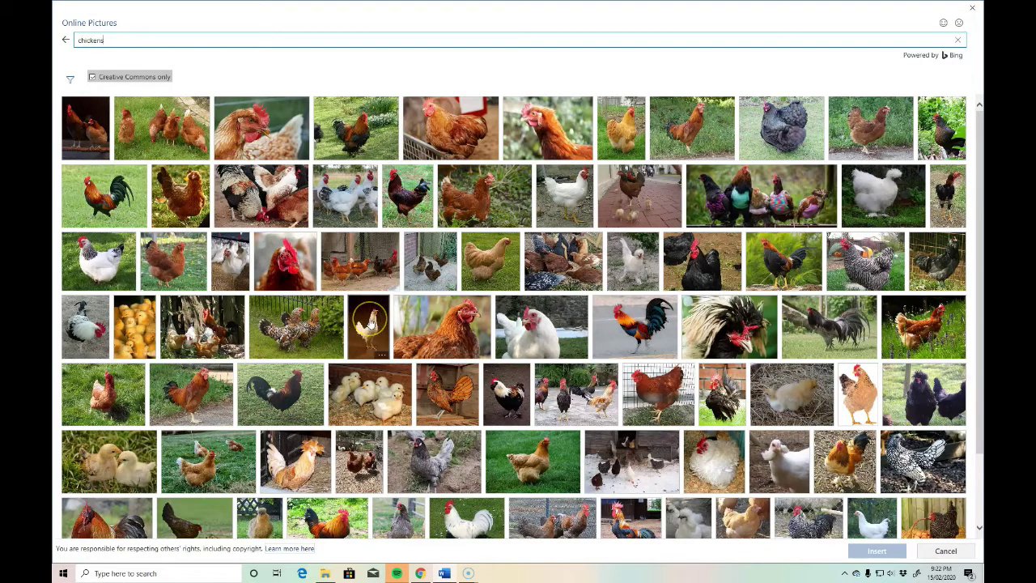
pyautogui.click(378, 317)
pyautogui.click(552, 310)
pyautogui.click(842, 330)
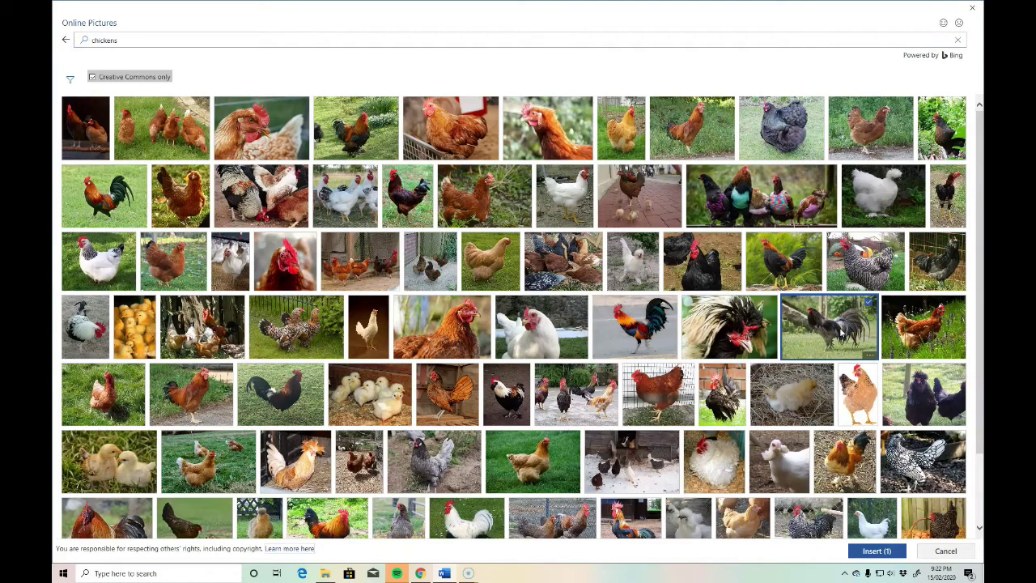
pyautogui.click(879, 551)
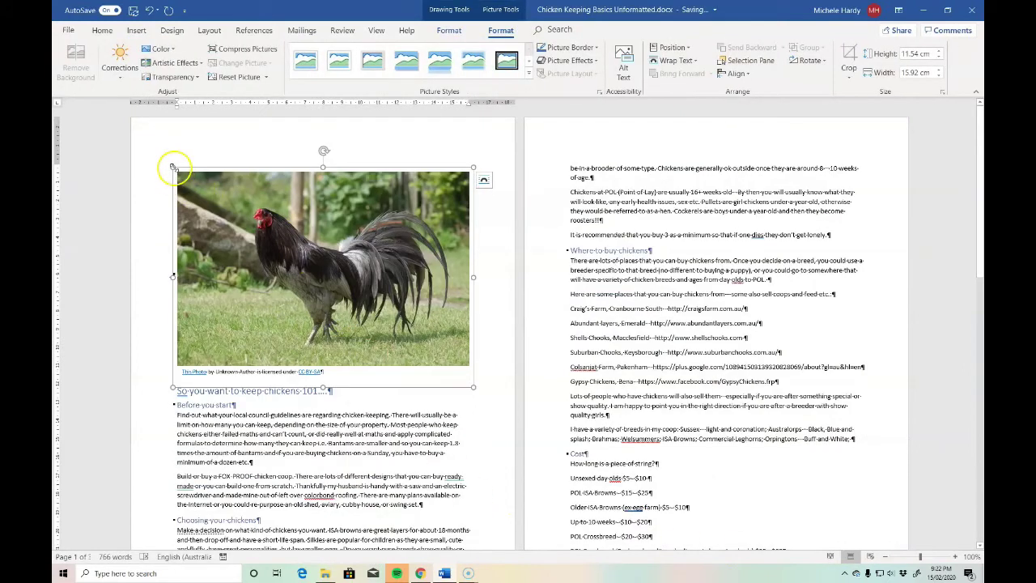
# - Shrink the inserted rooster picture proportionally to about 5.29 cm high by 7.16 cm wide
pyautogui.moveTo(174, 168); pyautogui.dragTo(283, 246)
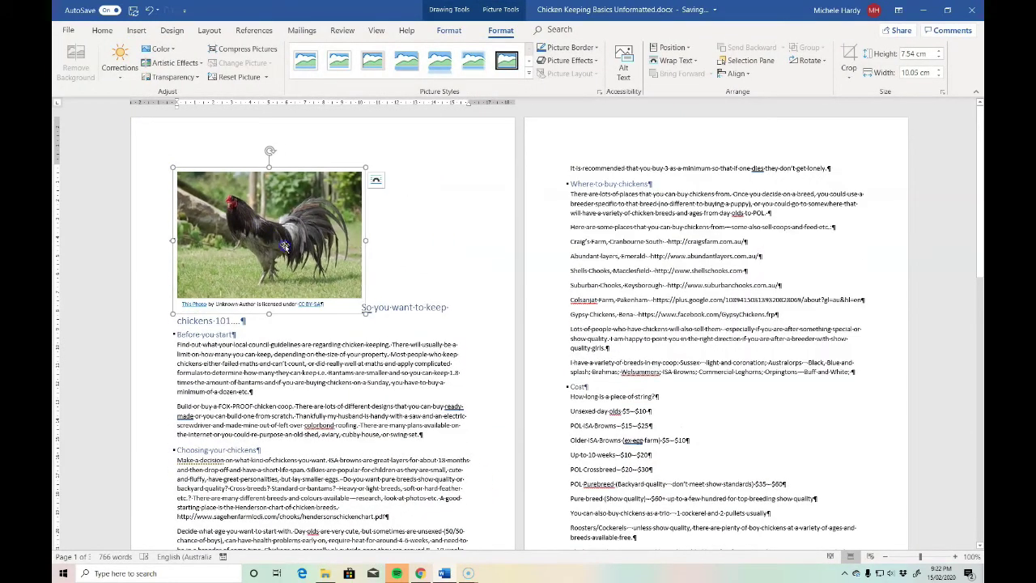
pyautogui.moveTo(180, 173); pyautogui.dragTo(230, 212)
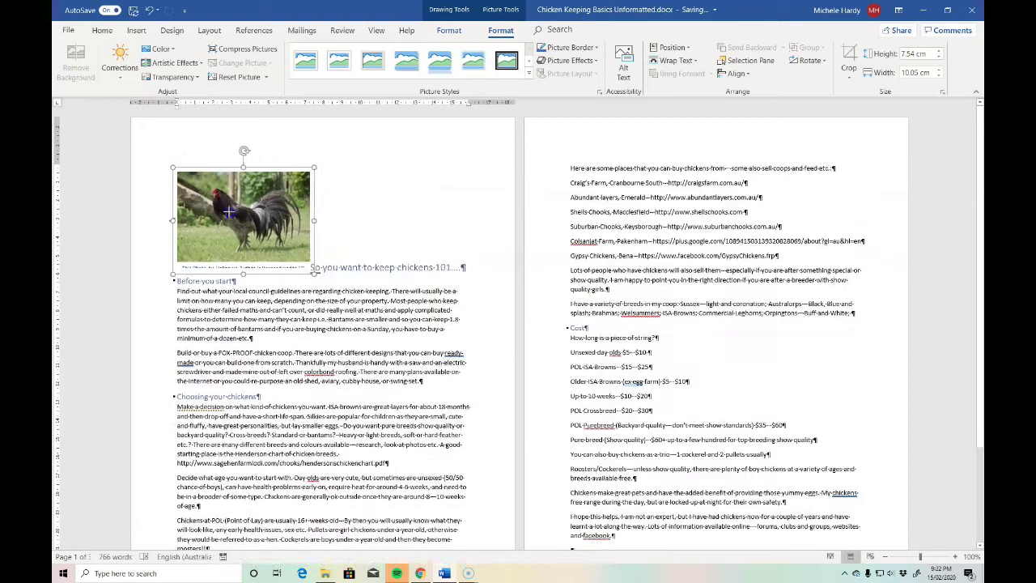
# - Move the rooster picture into the "Build or buy a FOX-PROOF chicken coop" paragraph and set its text wrapping to Tight
pyautogui.click(300, 228)
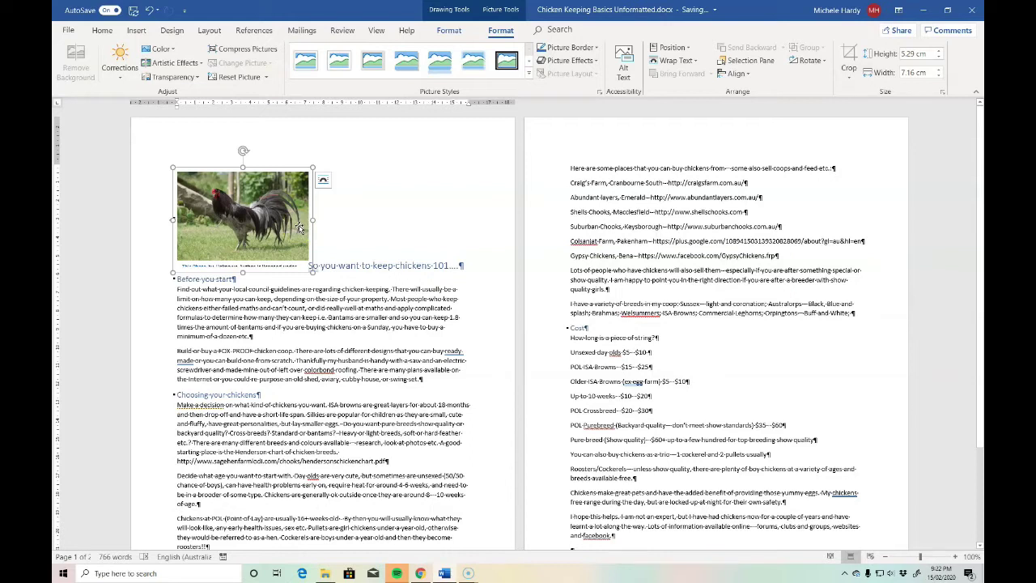
pyautogui.moveTo(300, 228); pyautogui.dragTo(336, 359)
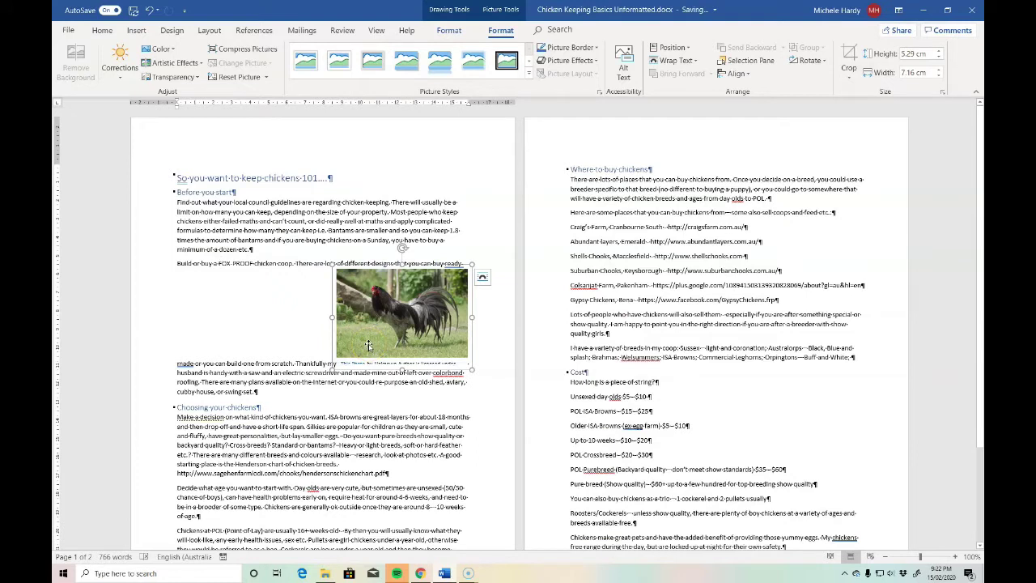
pyautogui.click(694, 62)
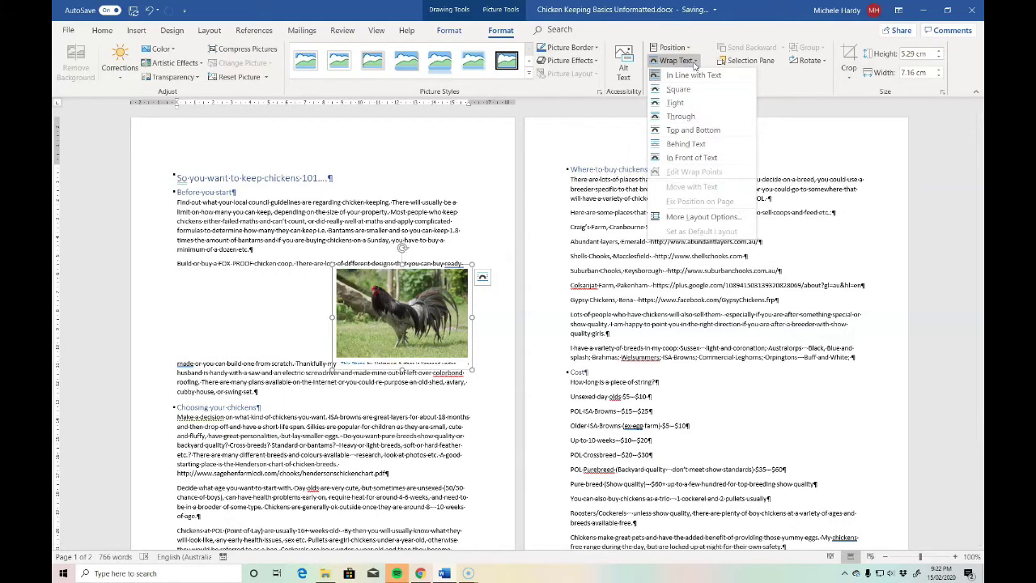
pyautogui.click(675, 103)
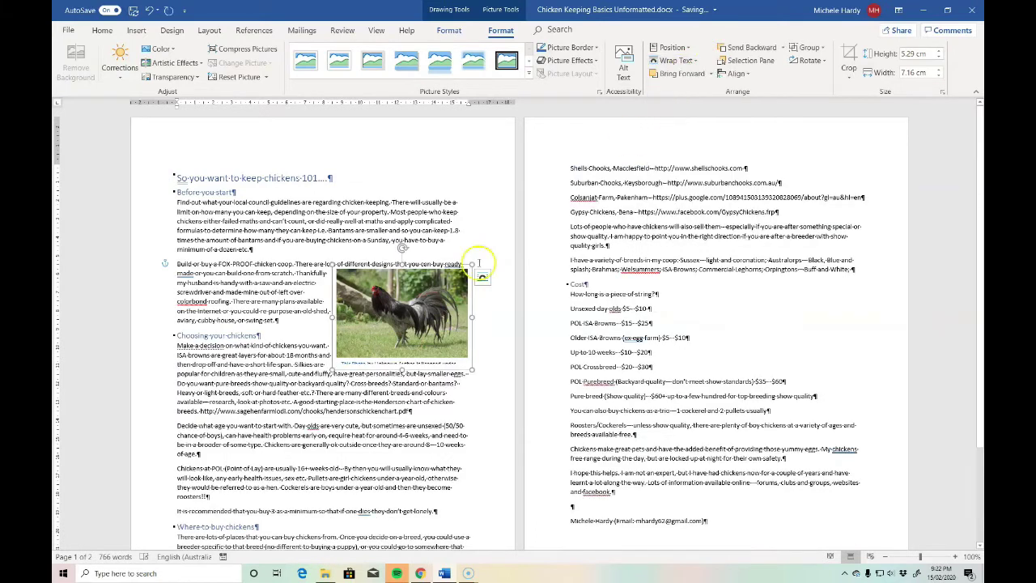
# - Move the picture midway across the text around the "Choosing your chickens" heading and resize it to about 5.48 by 7.25 cm
pyautogui.moveTo(412, 323); pyautogui.dragTo(316, 393)
pyautogui.moveTo(385, 334); pyautogui.dragTo(403, 329)
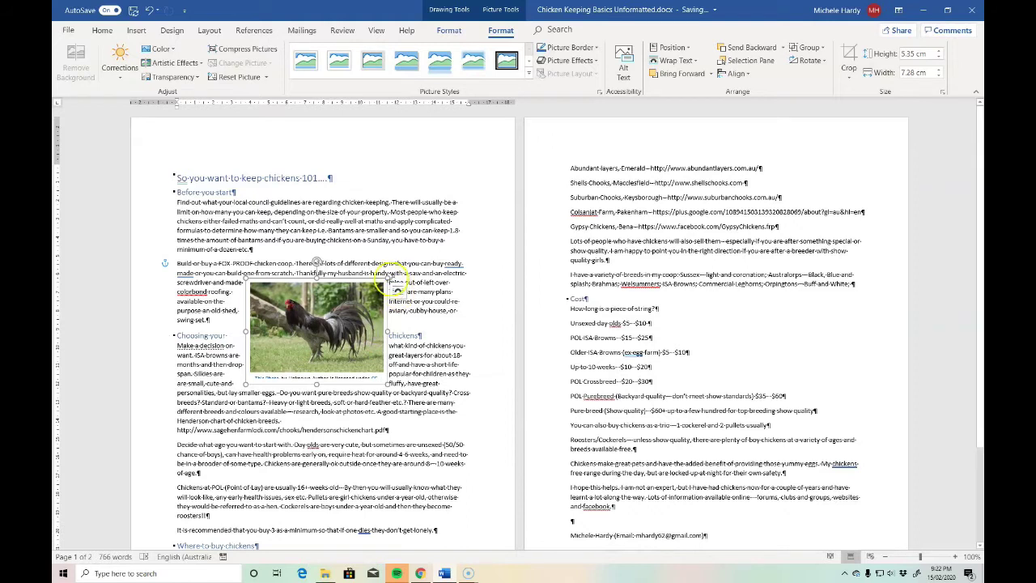
pyautogui.moveTo(388, 277)
pyautogui.mouseDown()
pyautogui.moveTo(409, 273)
pyautogui.moveTo(382, 278)
pyautogui.mouseUp()
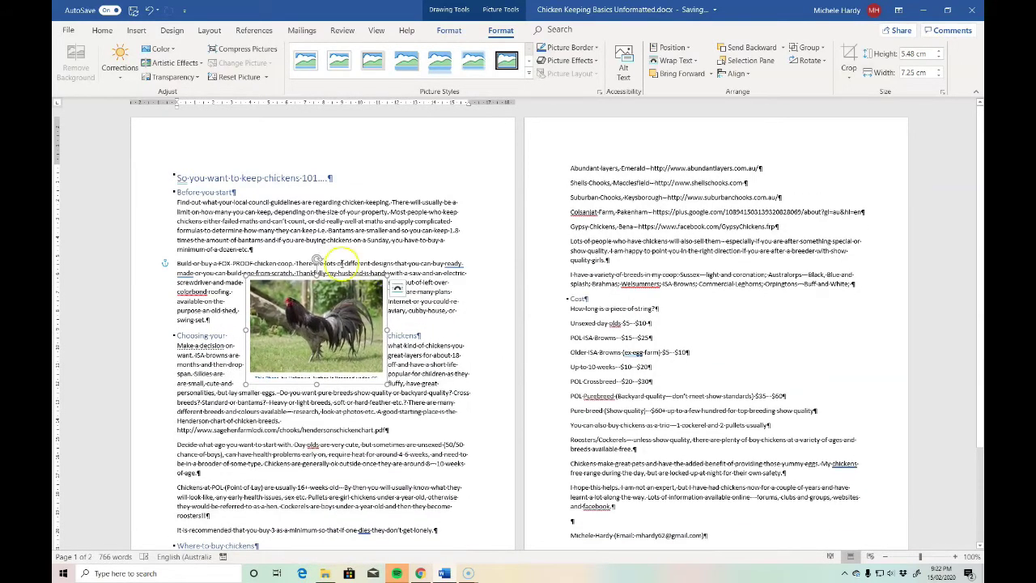
# - Rotate the rooster picture slightly counterclockwise and apply a picture style with rounded, bevelled corners
pyautogui.moveTo(314, 260)
pyautogui.mouseDown()
pyautogui.moveTo(326, 262)
pyautogui.moveTo(303, 256)
pyautogui.mouseUp()
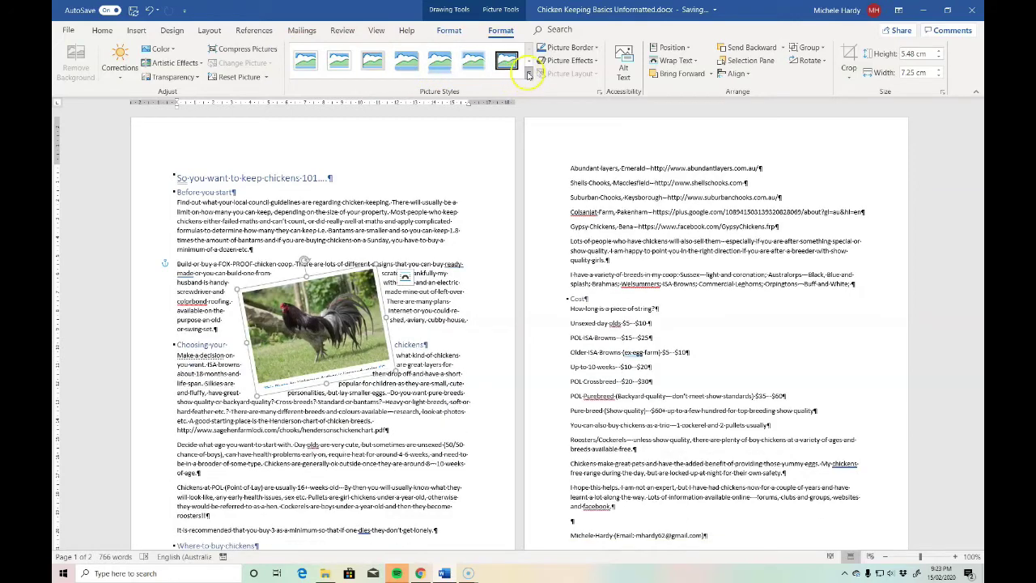
pyautogui.click(528, 74)
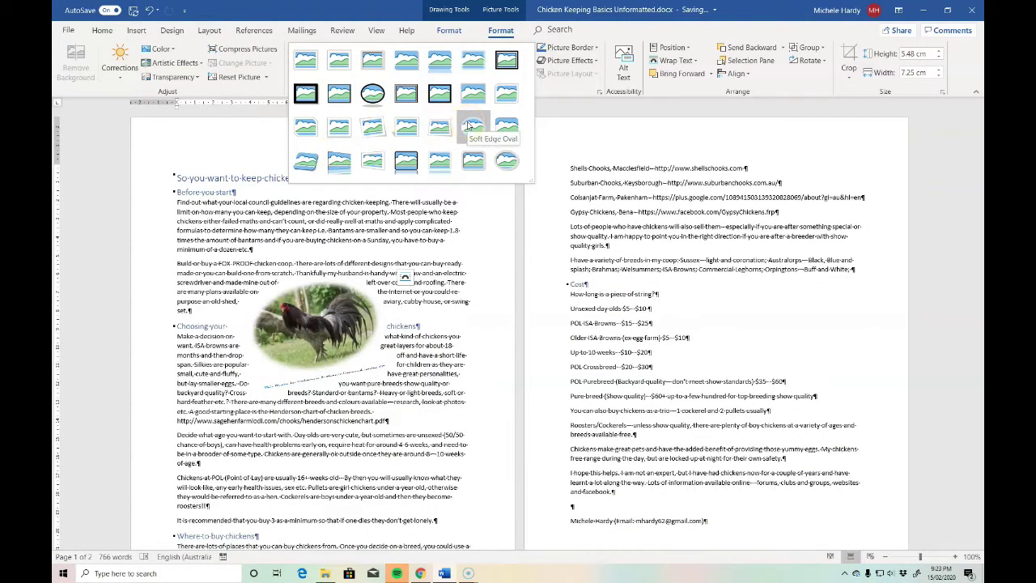
pyautogui.click(503, 123)
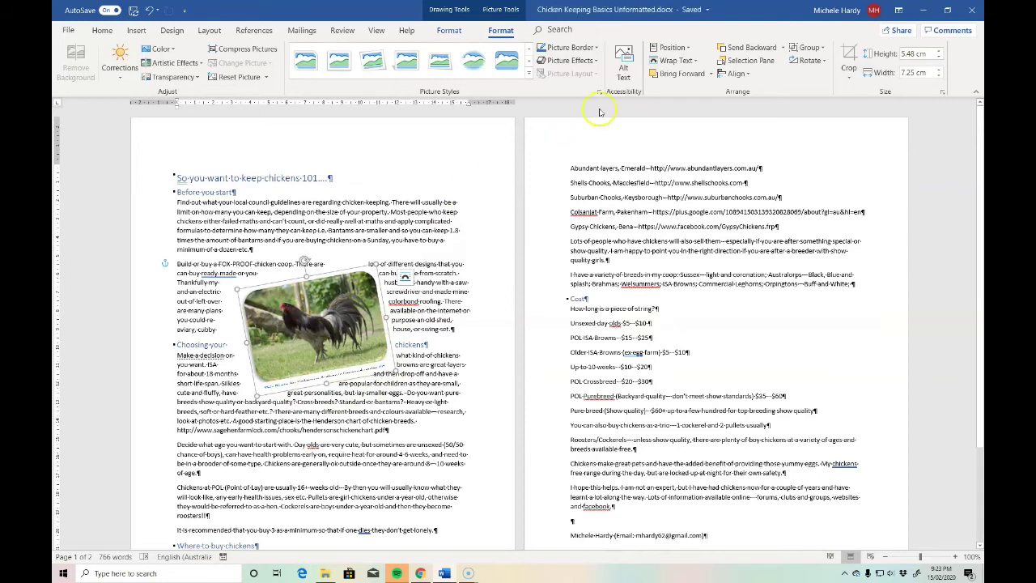
# - Compare the In Front of Text and Square text wrapping options on the rooster picture
pyautogui.click(692, 62)
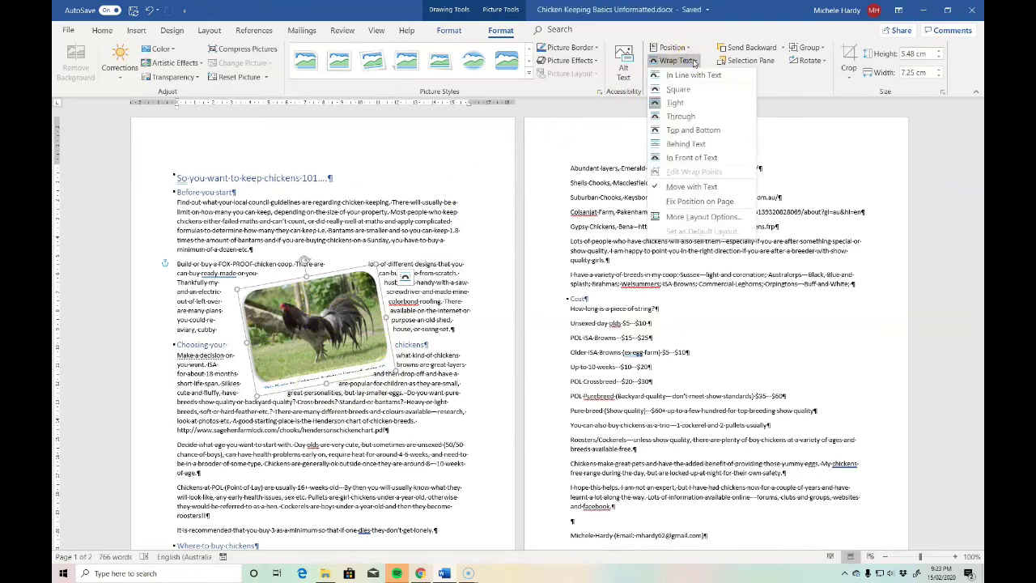
pyautogui.click(688, 158)
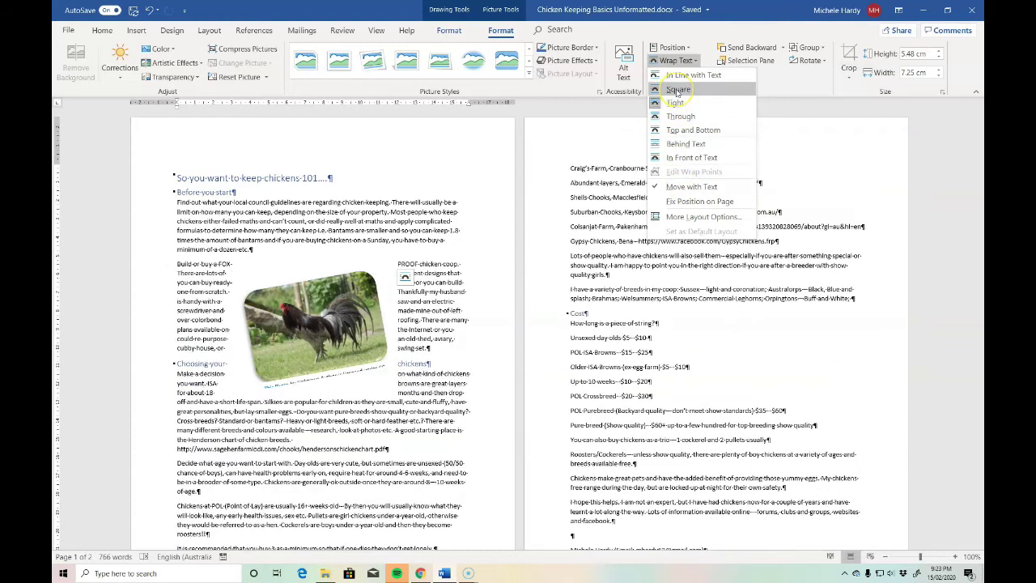
pyautogui.click(676, 90)
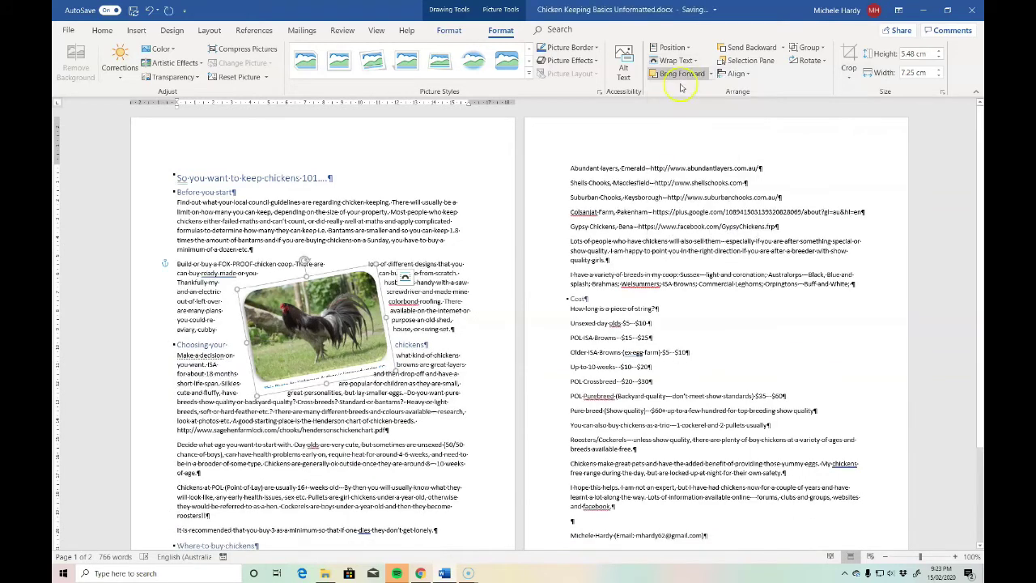
# - Position the rooster picture in the middle centre of the page with text wrapping around it
pyautogui.click(678, 47)
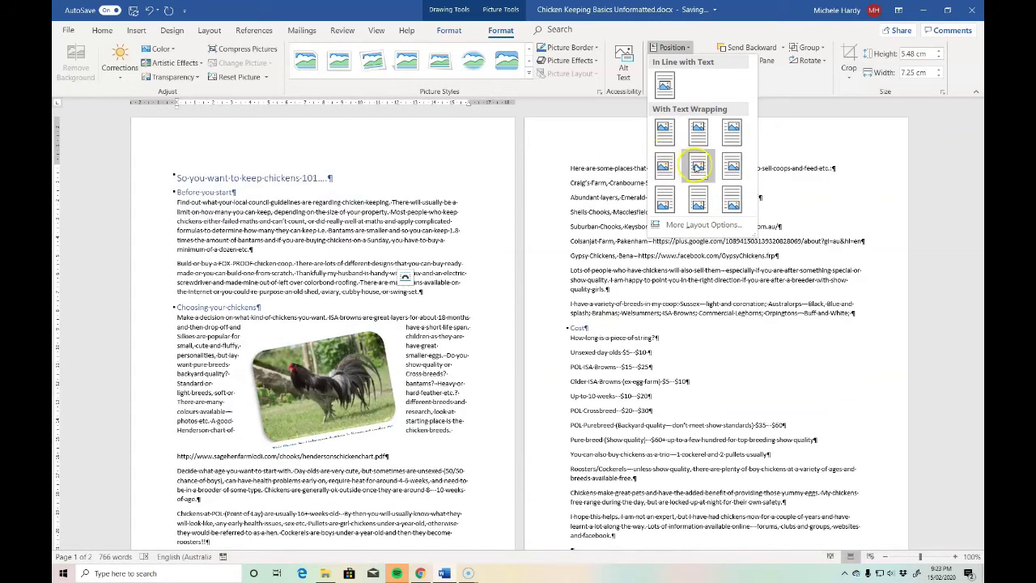
pyautogui.click(698, 165)
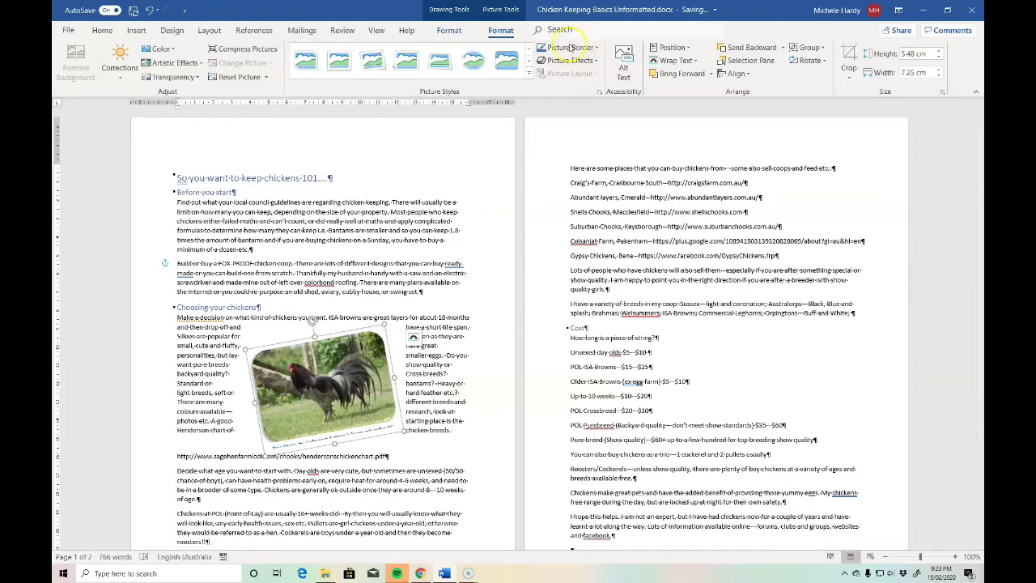
# - Examine the picture effects, size settings and artistic effects available for the rooster picture
pyautogui.click(594, 63)
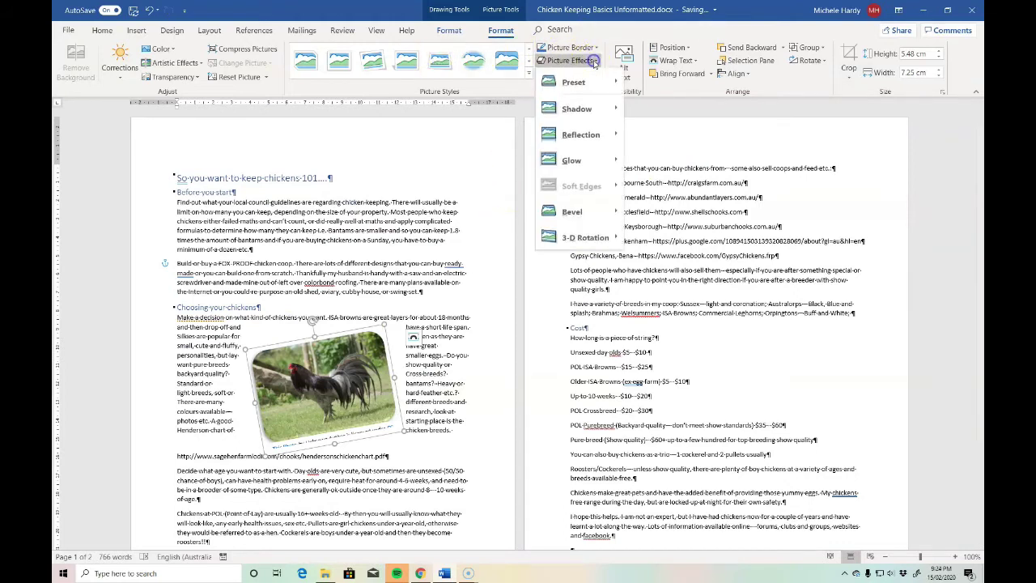
pyautogui.moveTo(578, 120)
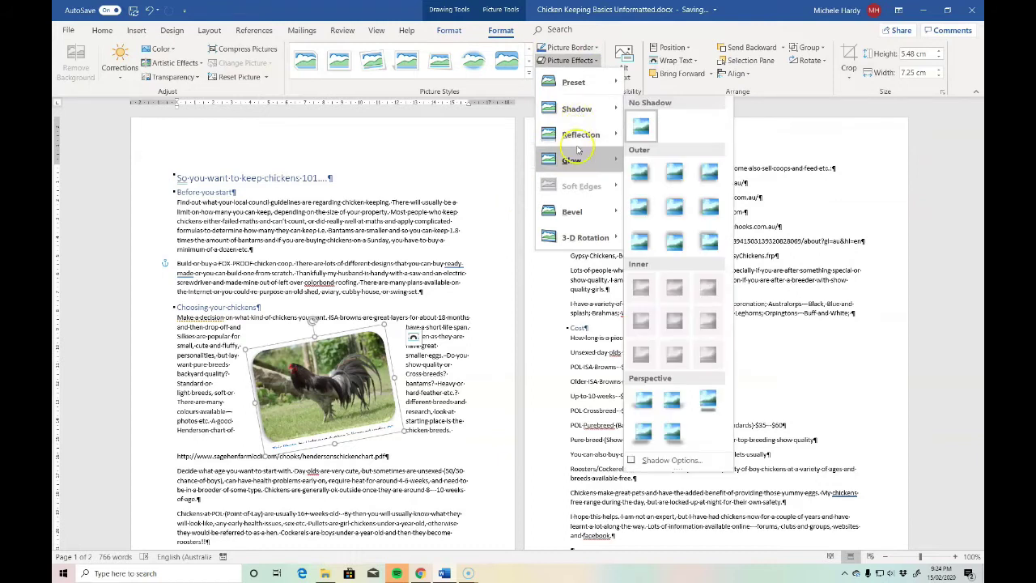
pyautogui.click(569, 62)
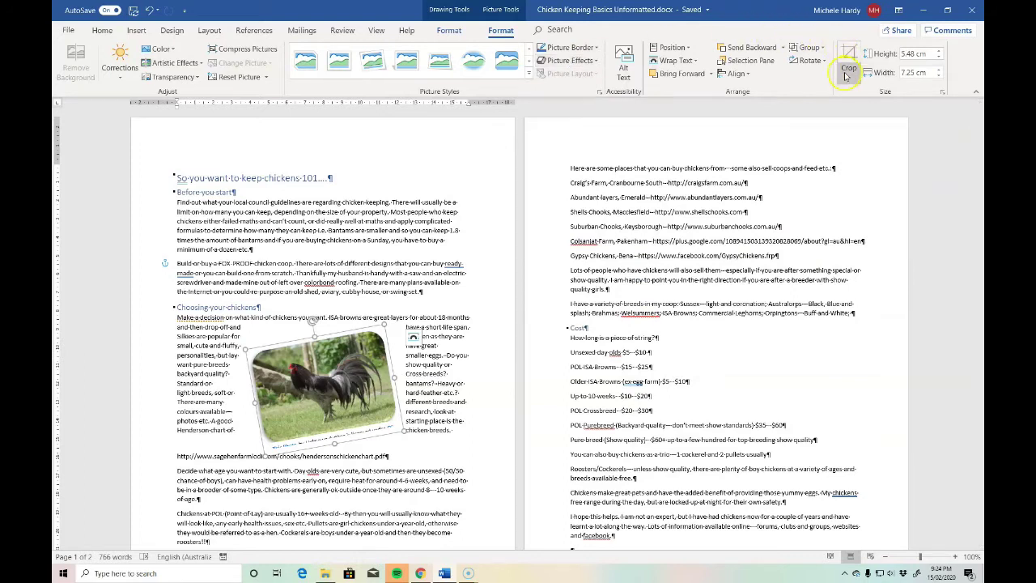
pyautogui.click(907, 72)
pyautogui.click(923, 53)
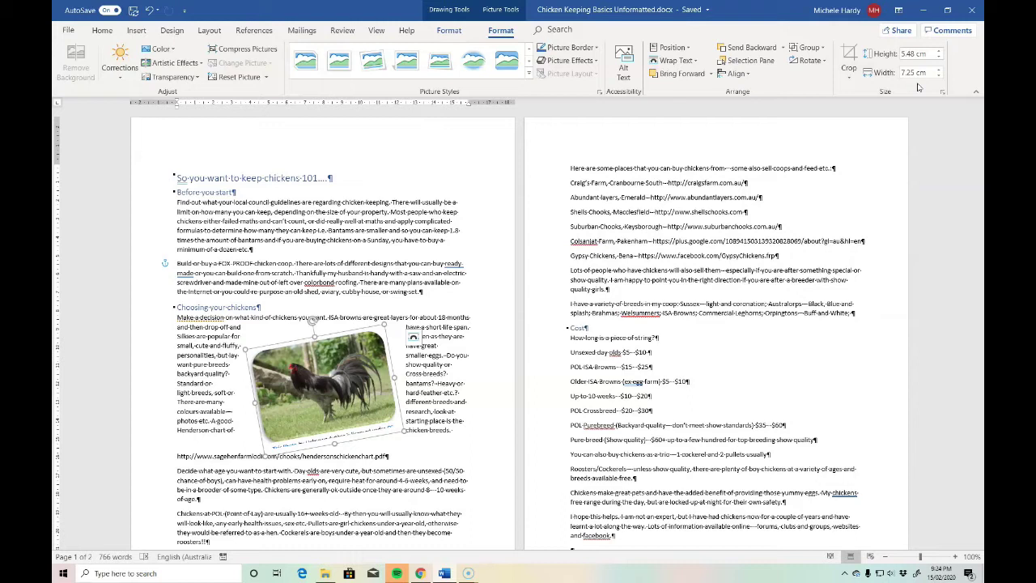
pyautogui.click(202, 63)
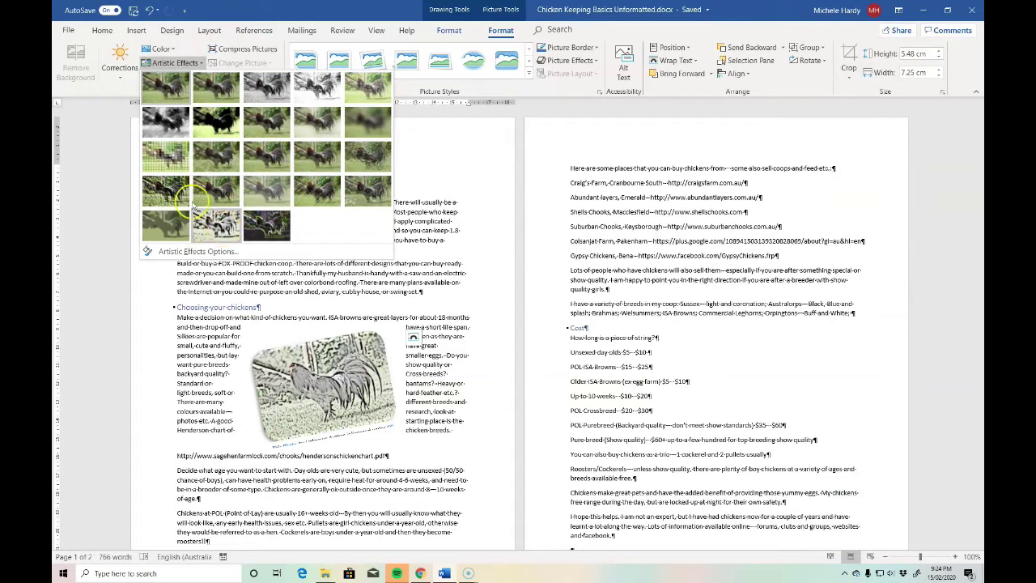
pyautogui.click(170, 63)
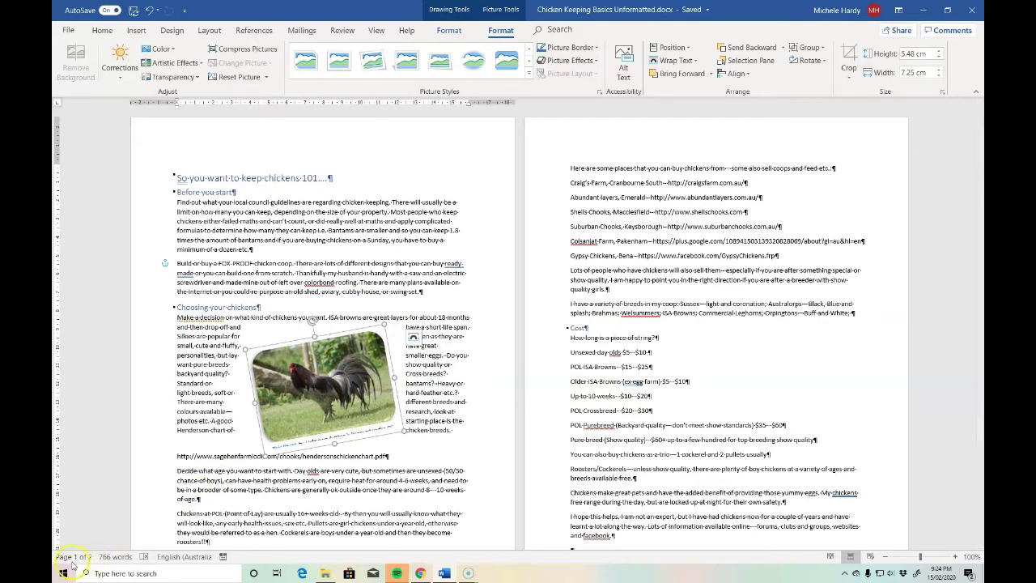
# - Examine the available shapes and browse the icon library's categories, including Bugs, Landscape, and Nature and outdoors
pyautogui.click(136, 31)
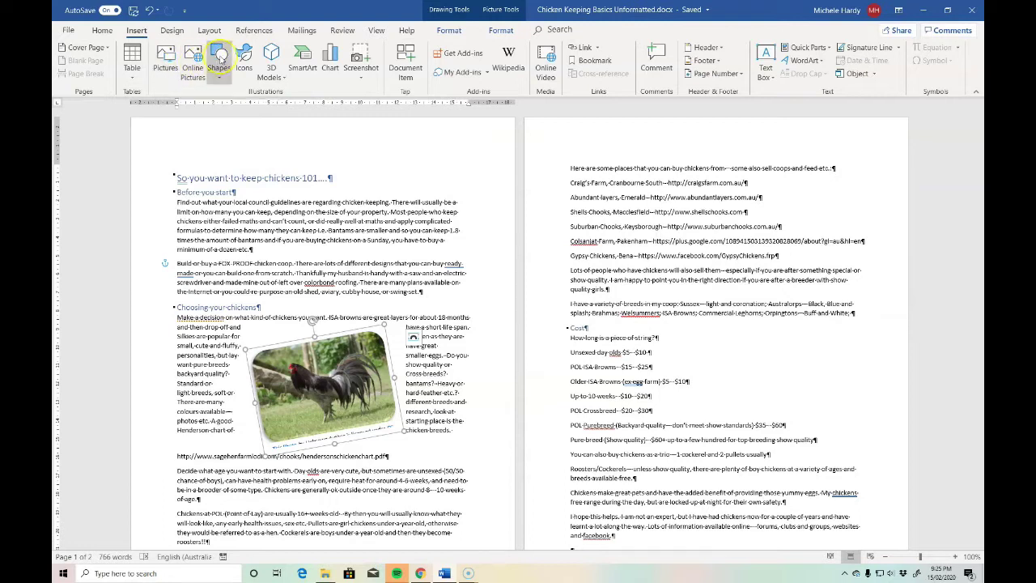
pyautogui.click(219, 63)
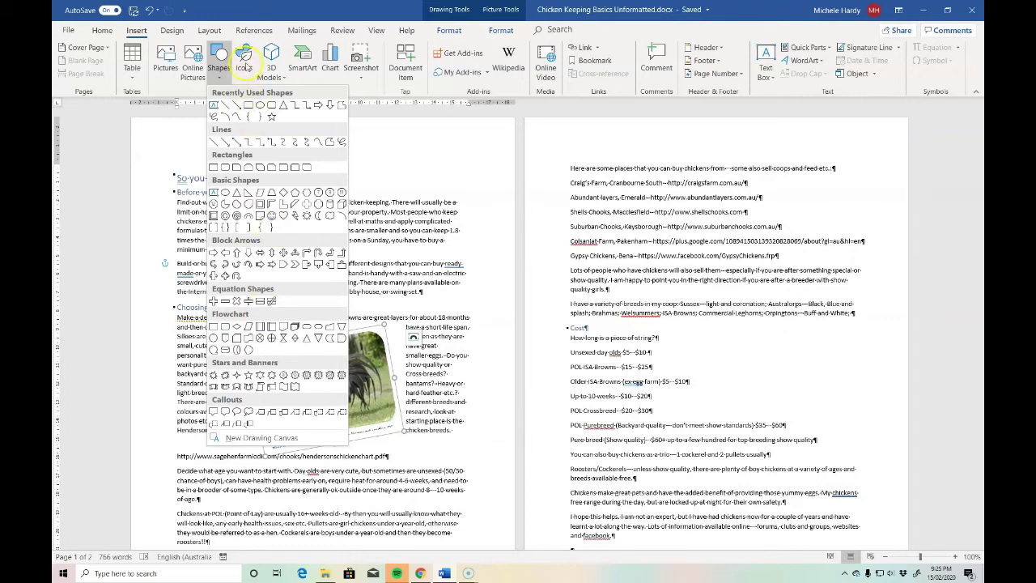
pyautogui.click(245, 63)
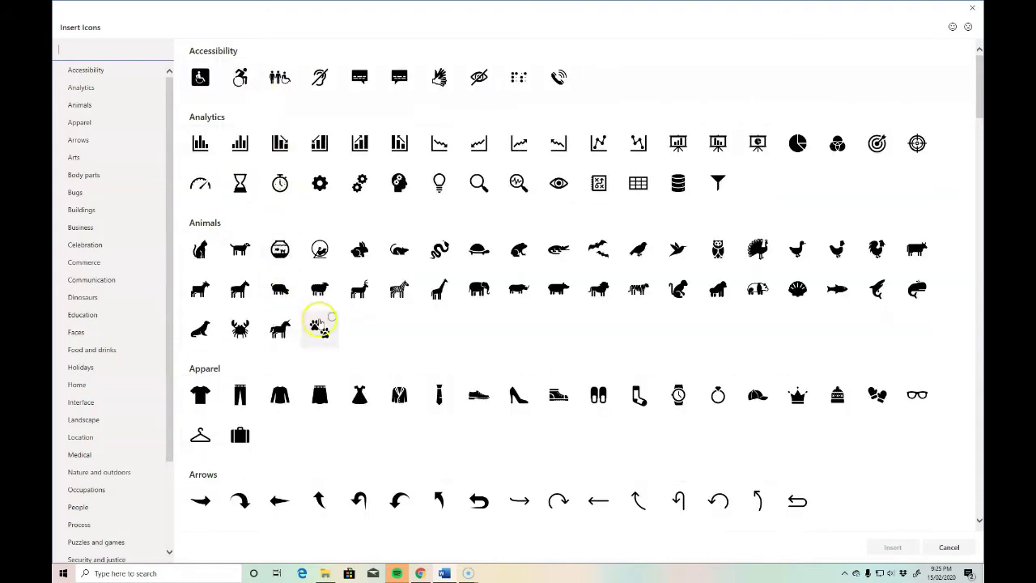
pyautogui.click(78, 194)
pyautogui.click(81, 195)
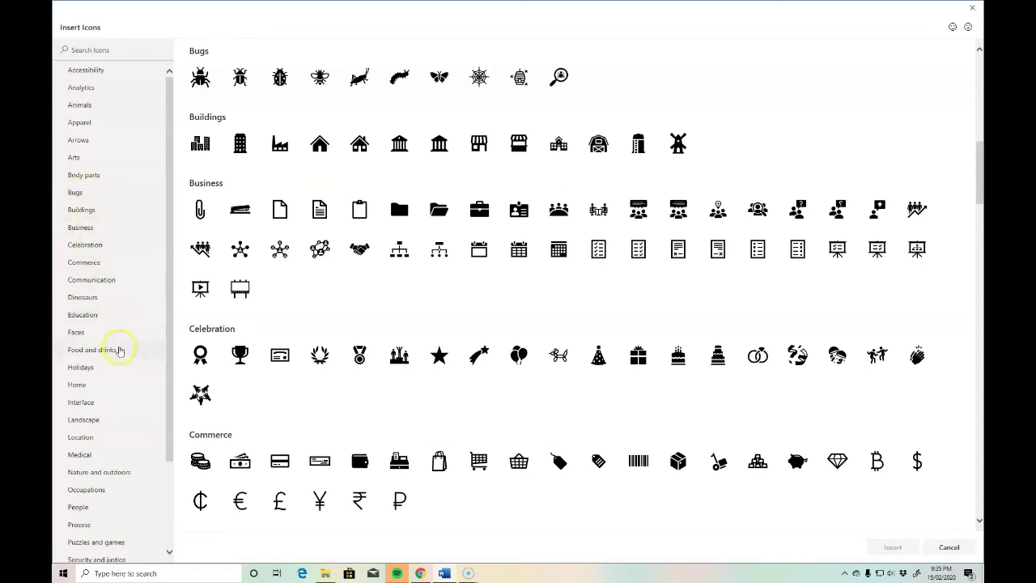
pyautogui.click(83, 419)
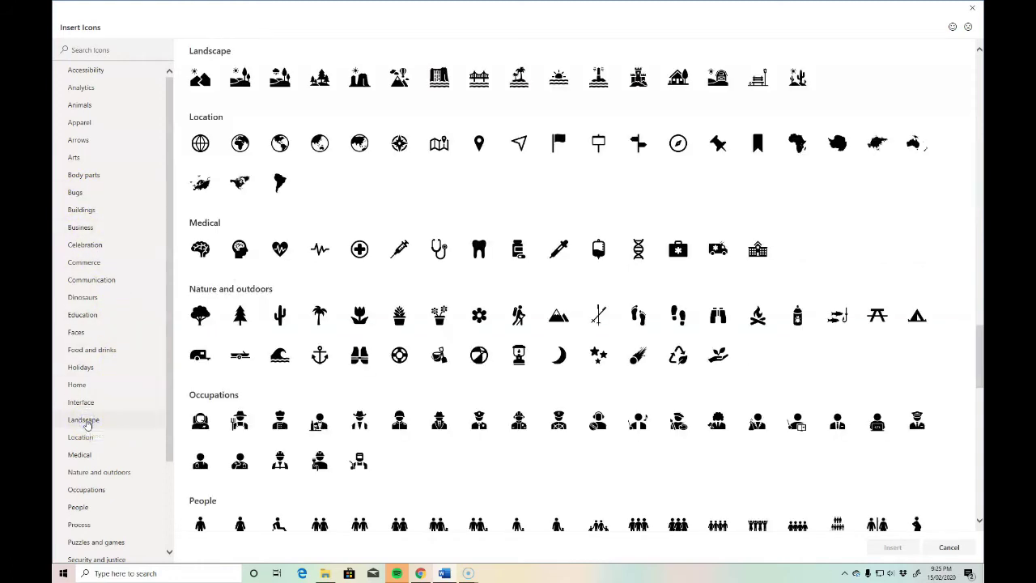
pyautogui.click(84, 472)
pyautogui.click(77, 438)
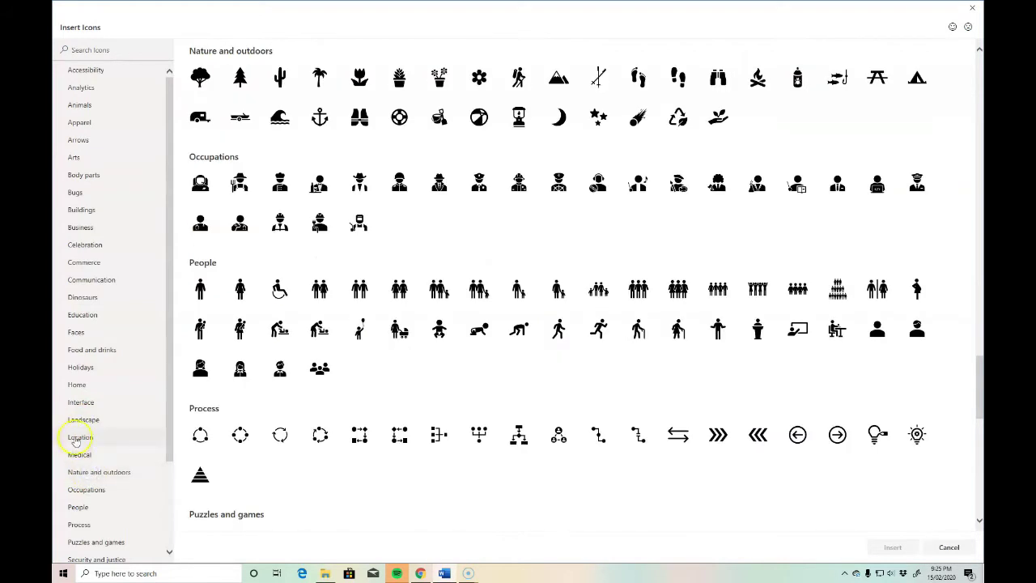
# - Insert the paw prints icon from the Animals category of the icon library
pyautogui.click(79, 104)
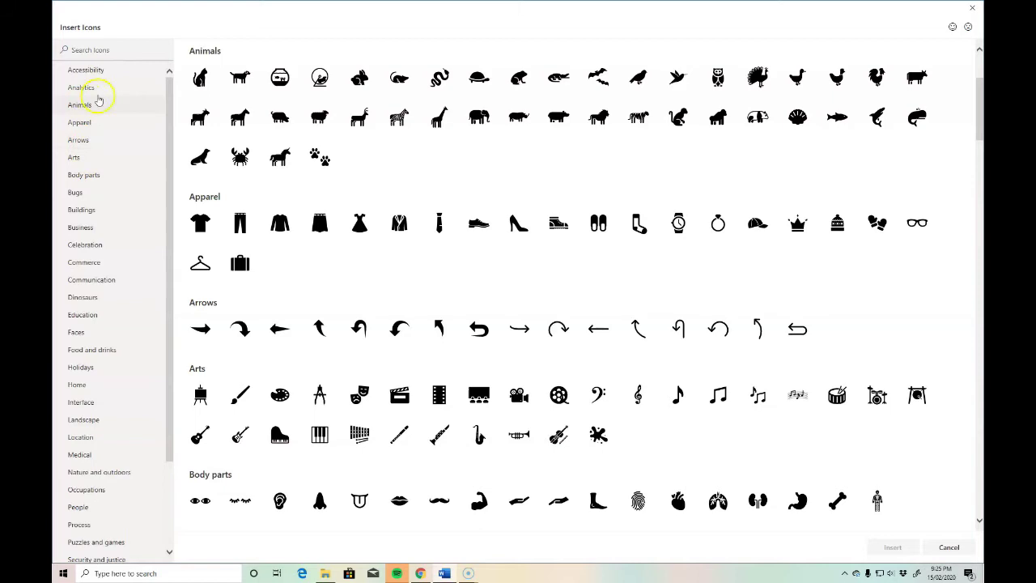
pyautogui.click(324, 163)
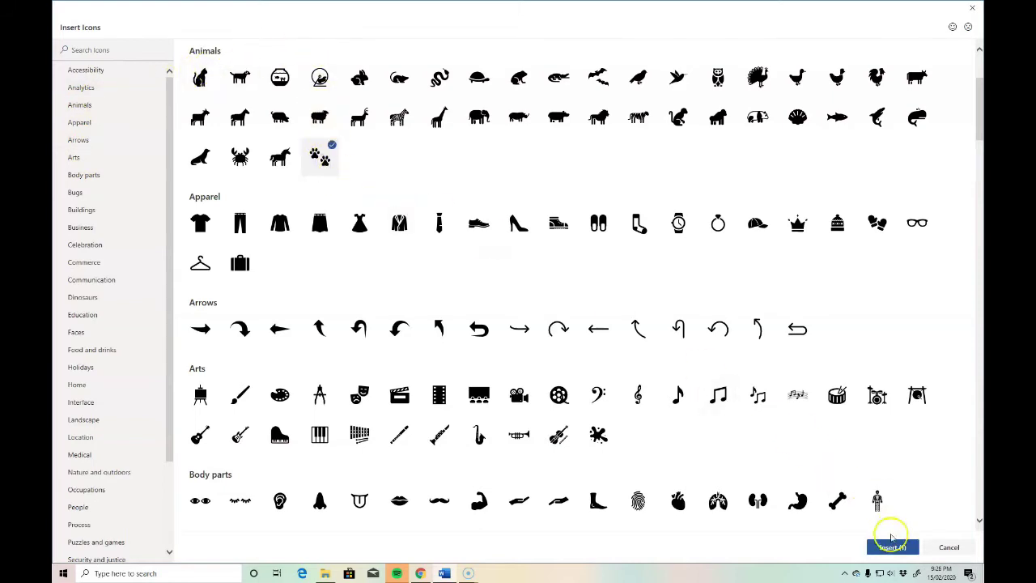
pyautogui.click(892, 548)
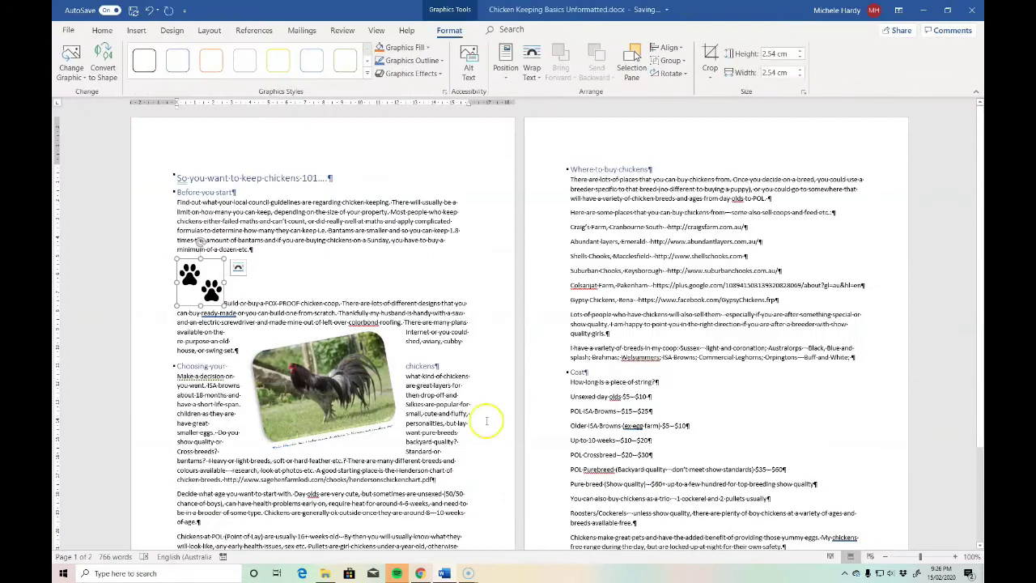
# - Move the paw prints icon into the first paragraph under "Before you start" and set its text wrapping to Tight
pyautogui.moveTo(212, 276); pyautogui.dragTo(340, 261)
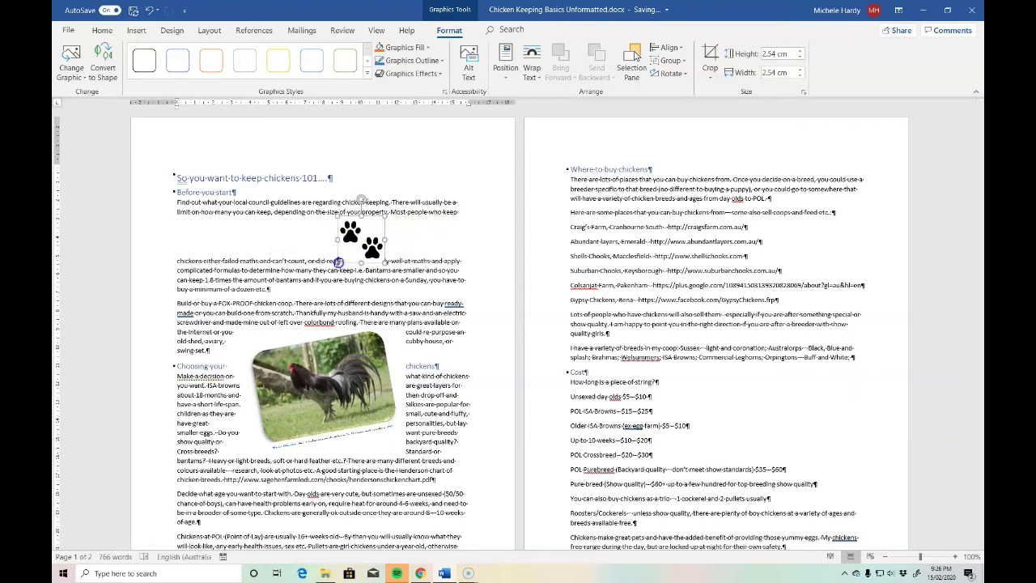
pyautogui.click(536, 68)
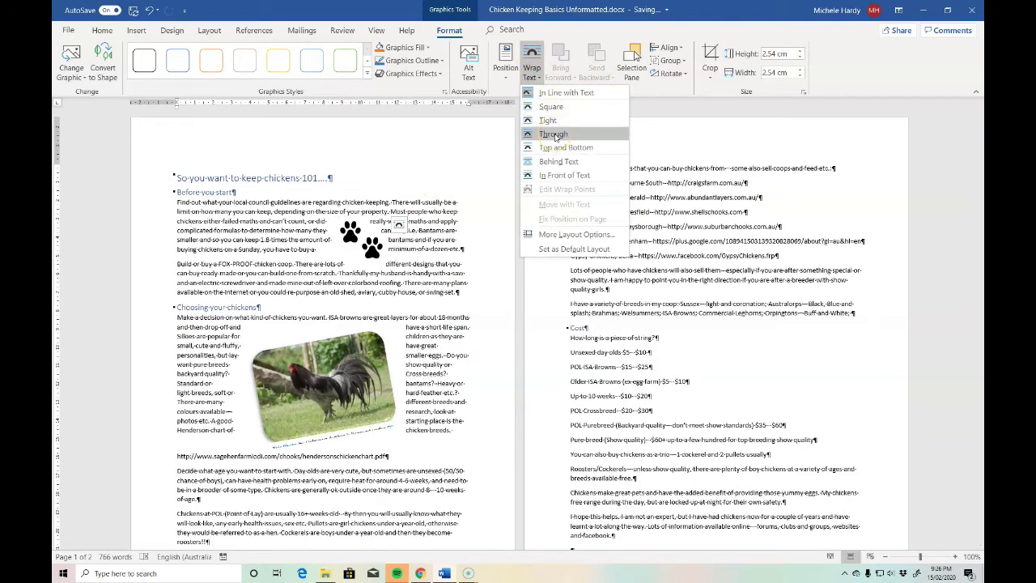
pyautogui.click(547, 120)
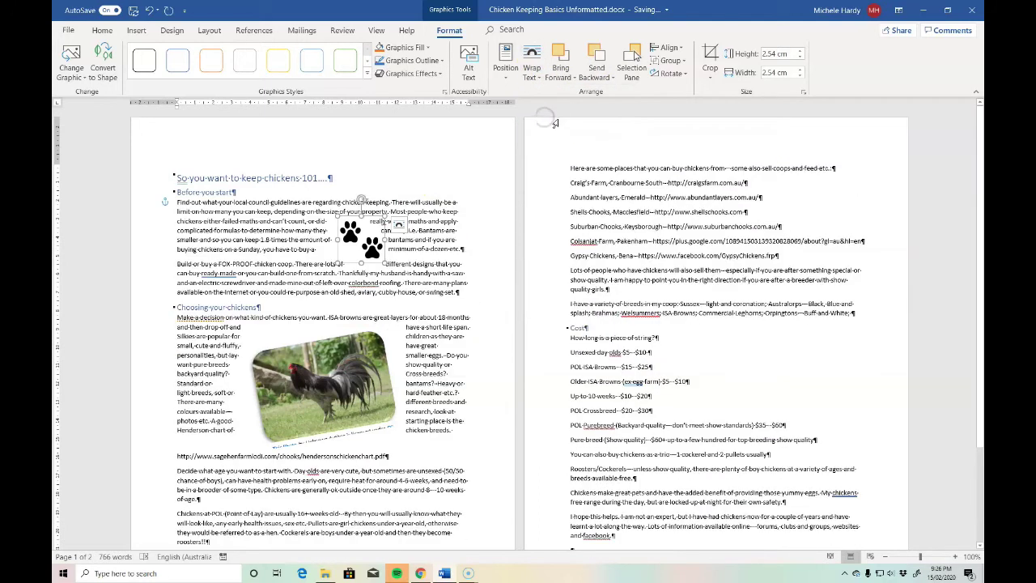
pyautogui.click(421, 270)
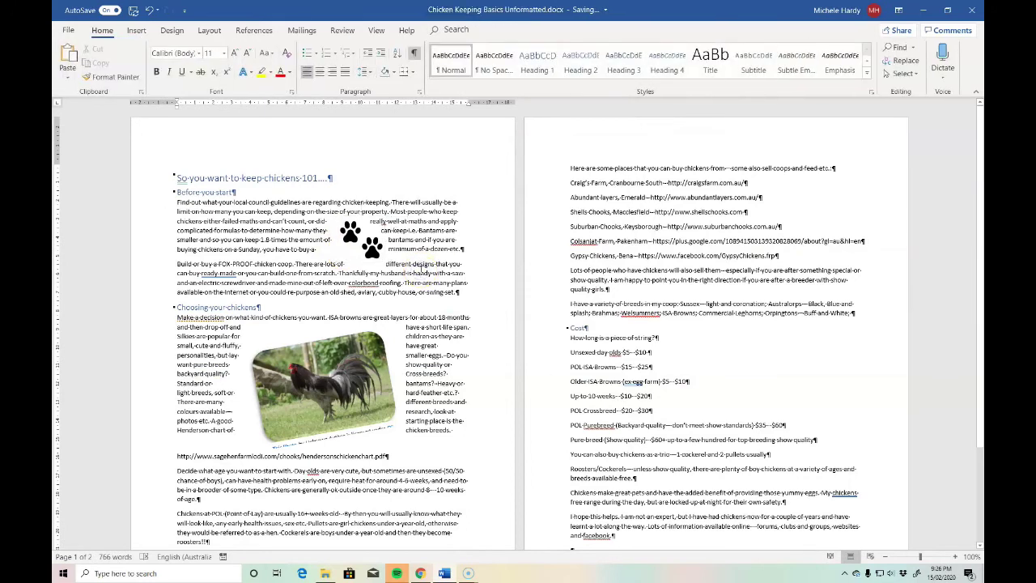
pyautogui.click(364, 246)
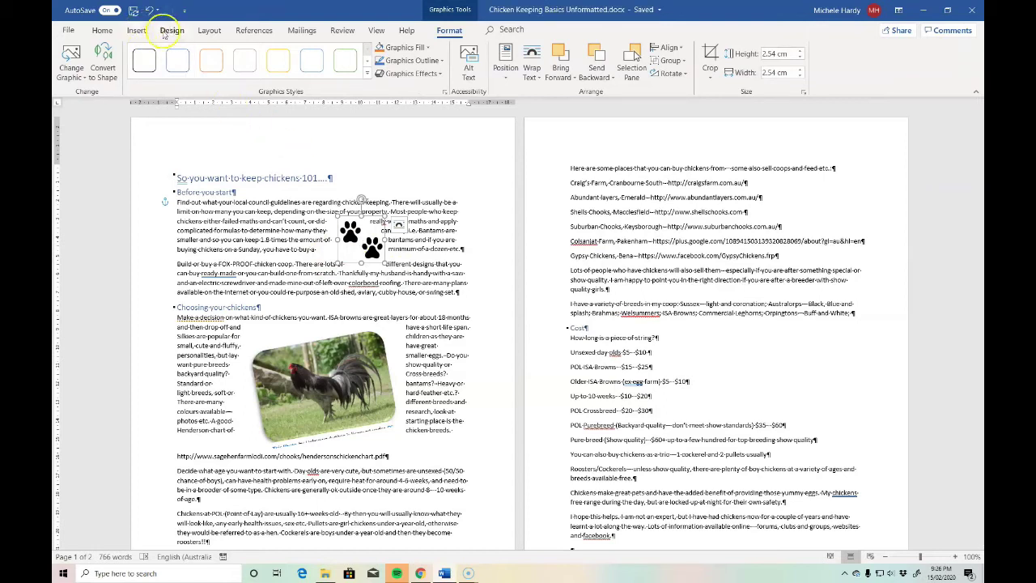
# - Look at the source options for inserting a 3D model
pyautogui.click(137, 31)
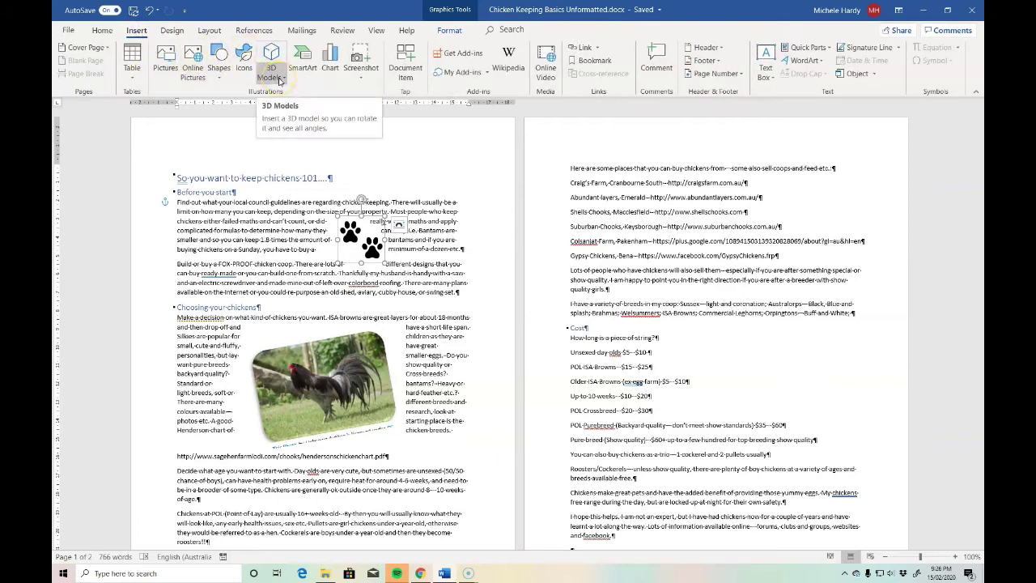
pyautogui.click(282, 78)
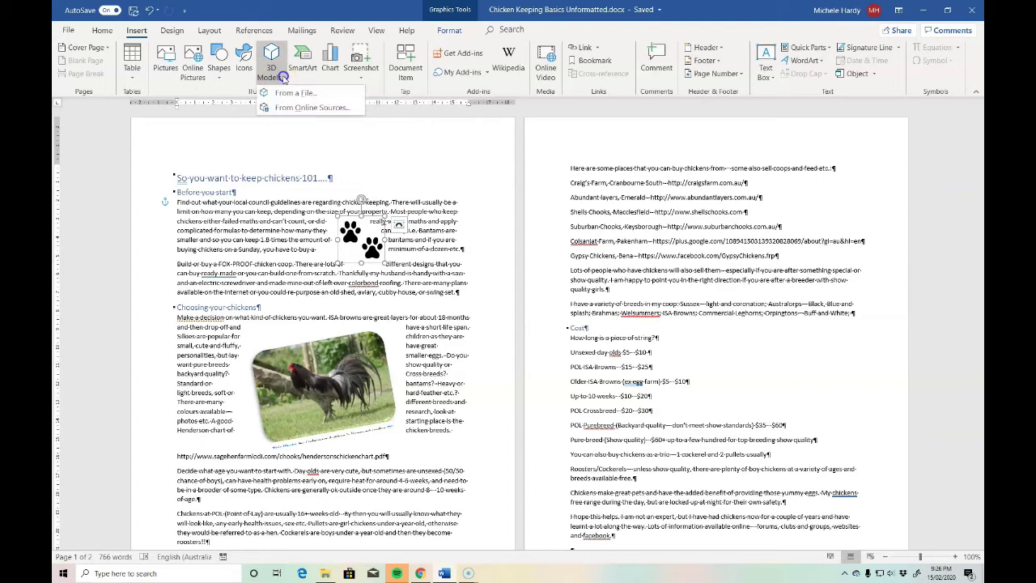
pyautogui.click(297, 92)
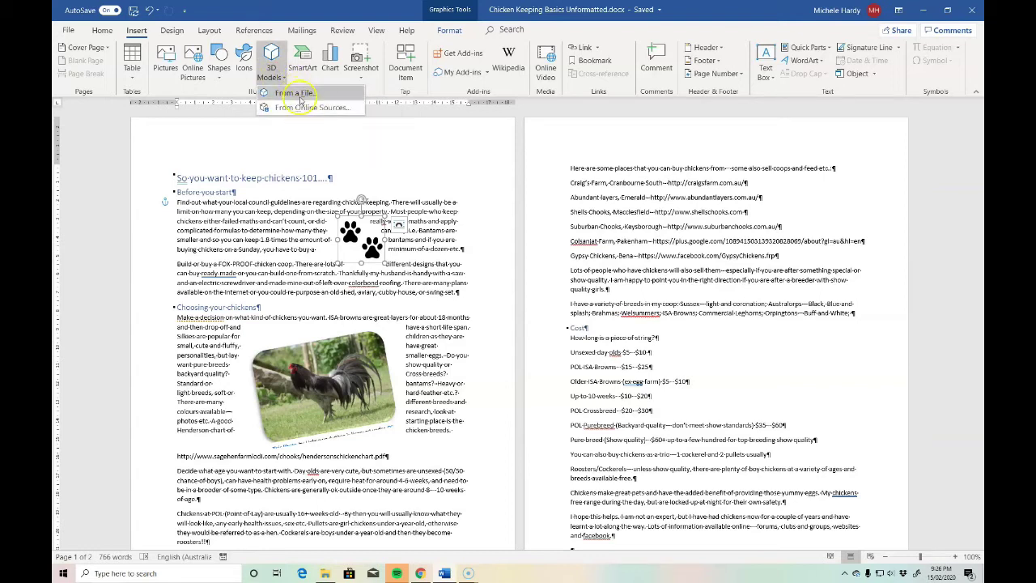
# - Insert a Text Cycle SmartArt graphic from the Cycle category
pyautogui.click(304, 57)
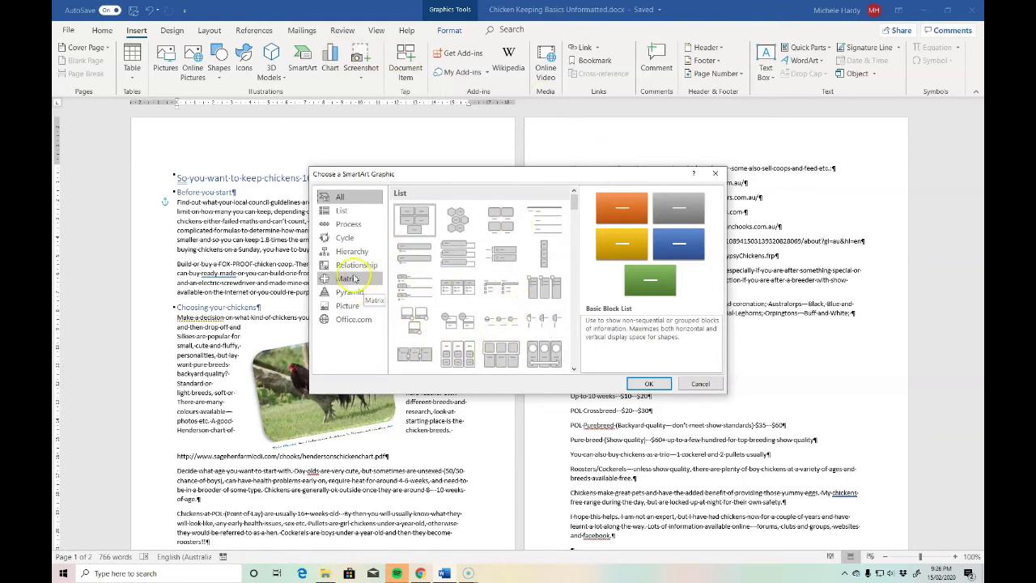
pyautogui.moveTo(575, 204); pyautogui.dragTo(581, 265)
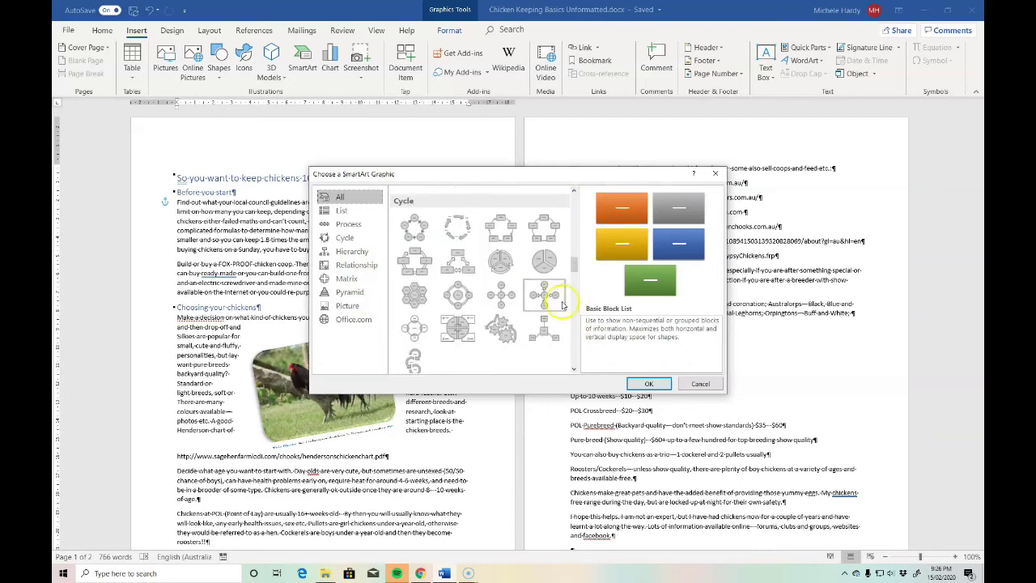
pyautogui.click(458, 226)
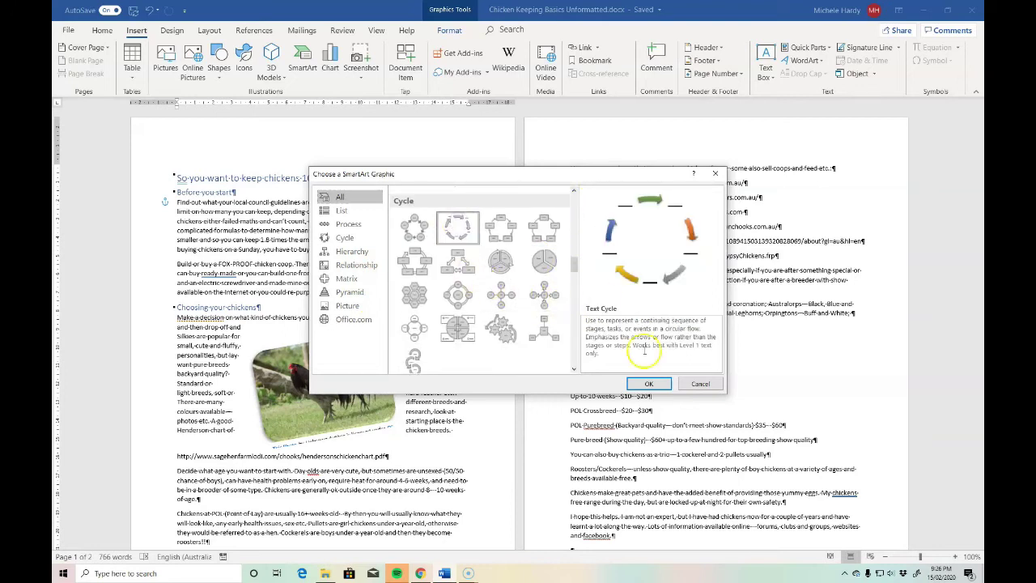
pyautogui.click(648, 383)
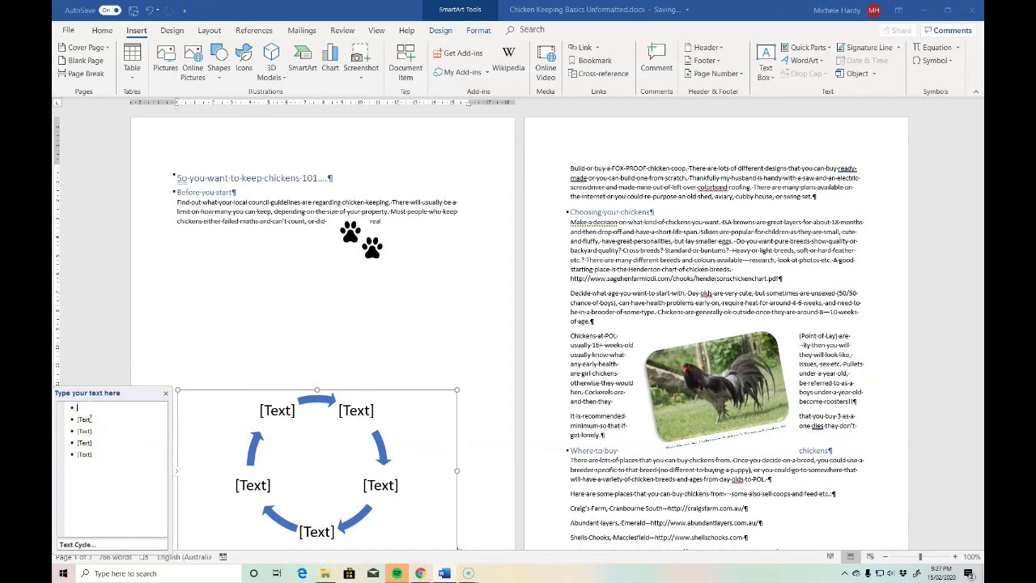
# - Label the first three entries of the cycle diagram "item 1", "item 2" and "item 3", adding one extra entry
pyautogui.write('item 1')
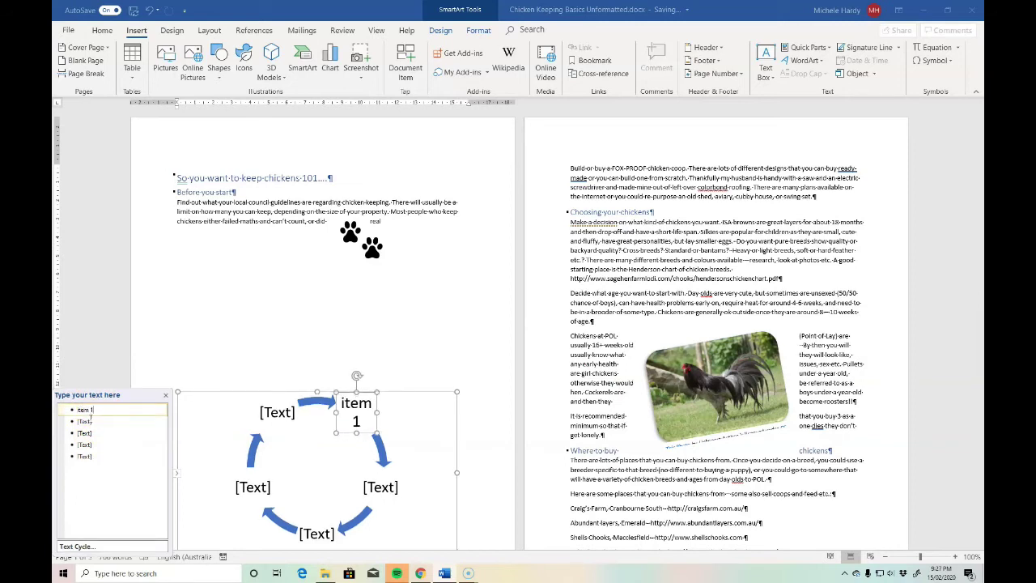
pyautogui.click(85, 422)
pyautogui.press('Return')
pyautogui.write('item 2')
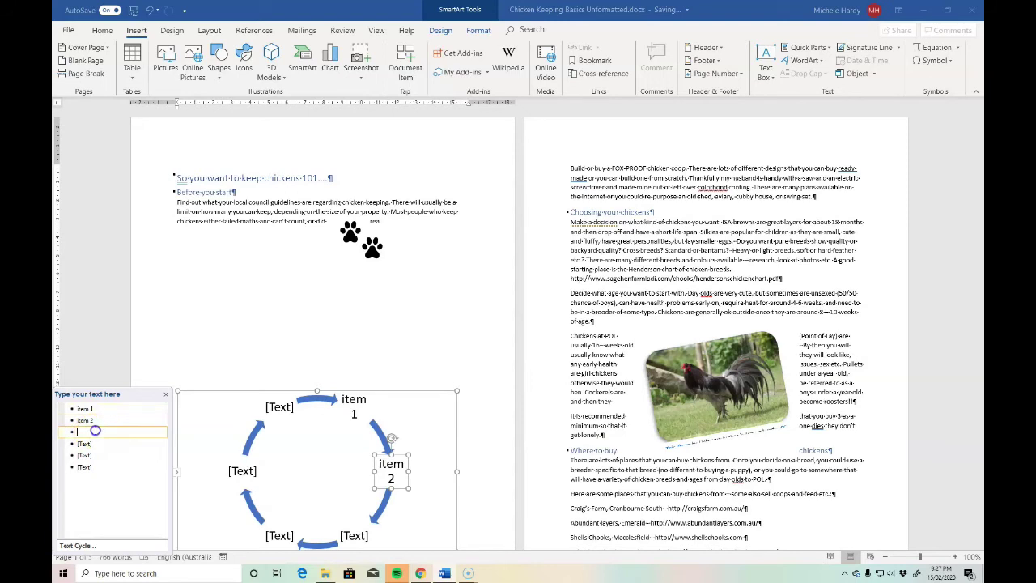
pyautogui.click(76, 435)
pyautogui.write('ite')
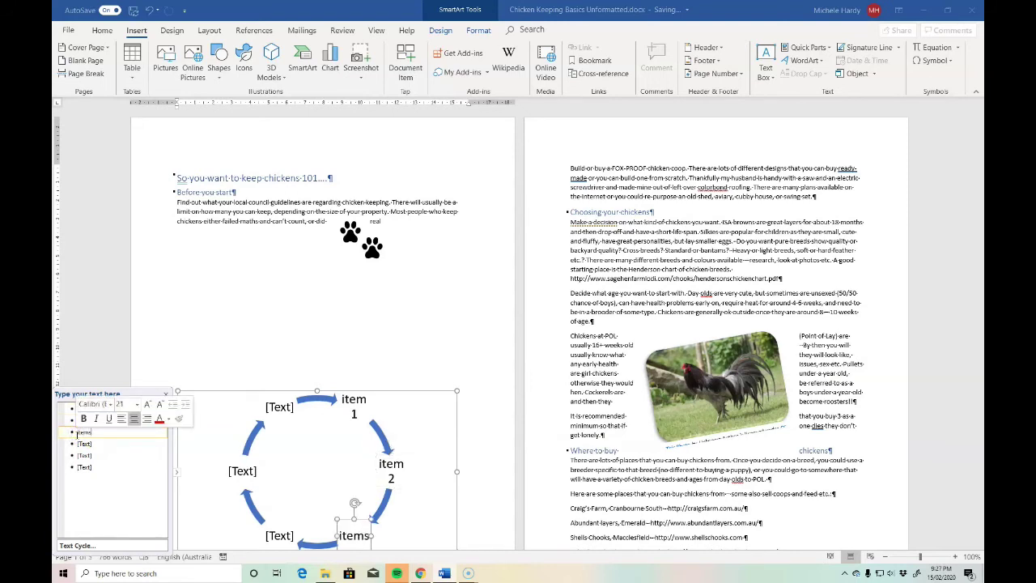
pyautogui.write('m 3')
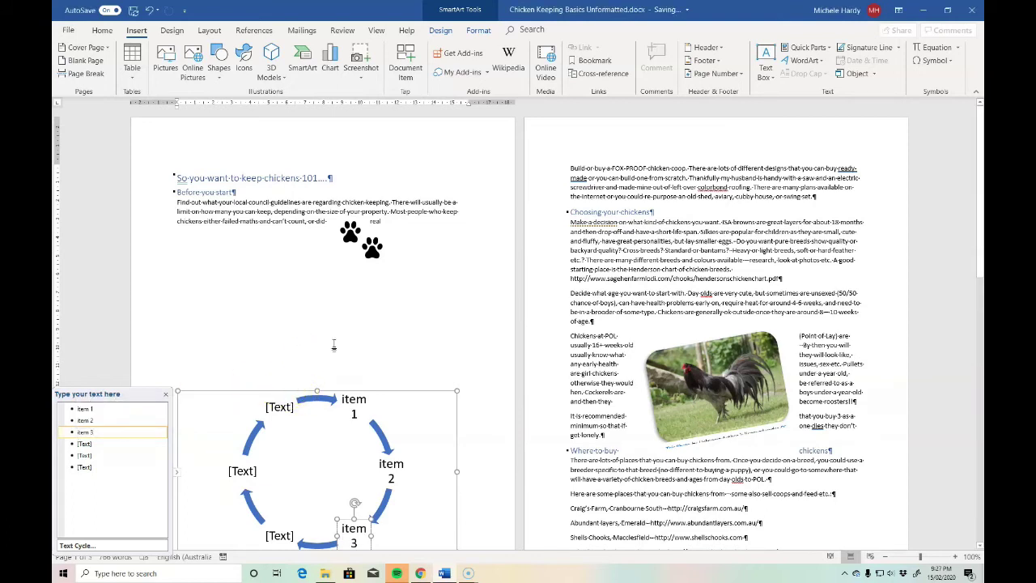
# - Examine the drawing and picture formatting tools offered for the rooster picture, and reselect the cycle diagram
pyautogui.click(730, 374)
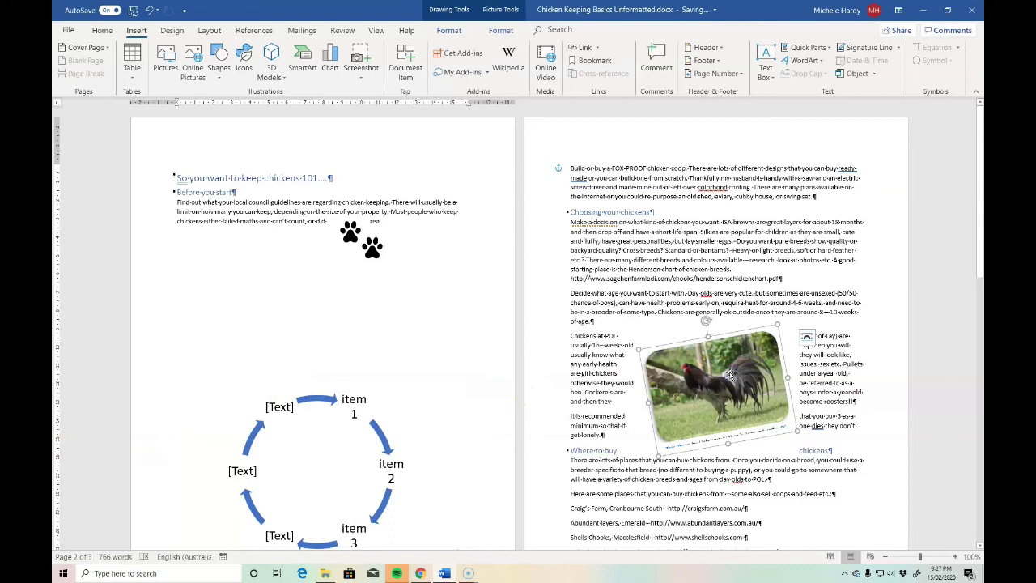
pyautogui.click(448, 30)
pyautogui.click(500, 30)
pyautogui.click(465, 36)
pyautogui.click(295, 450)
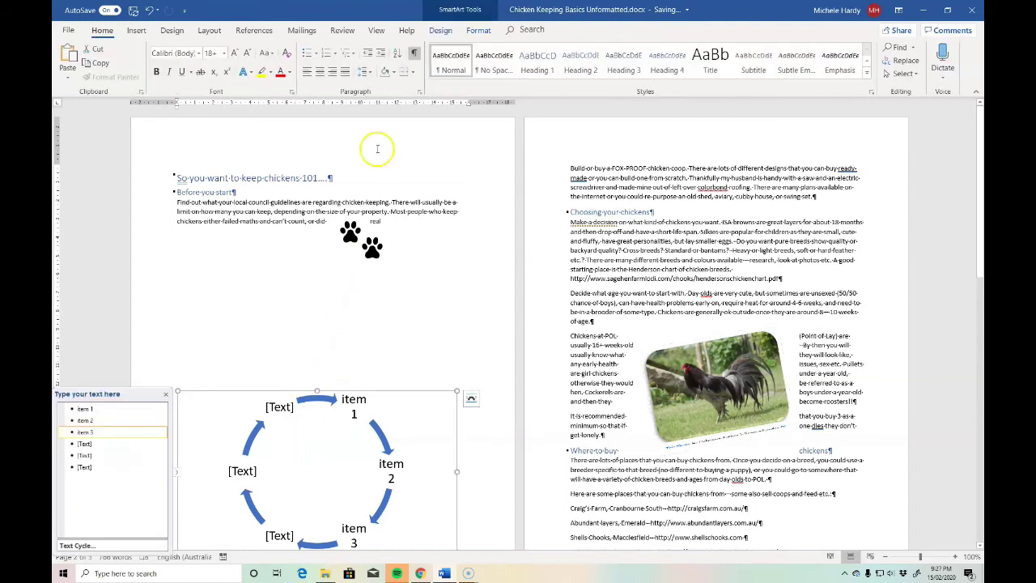
# - Examine the SmartArt styles and colour variations available for the cycle diagram
pyautogui.click(442, 31)
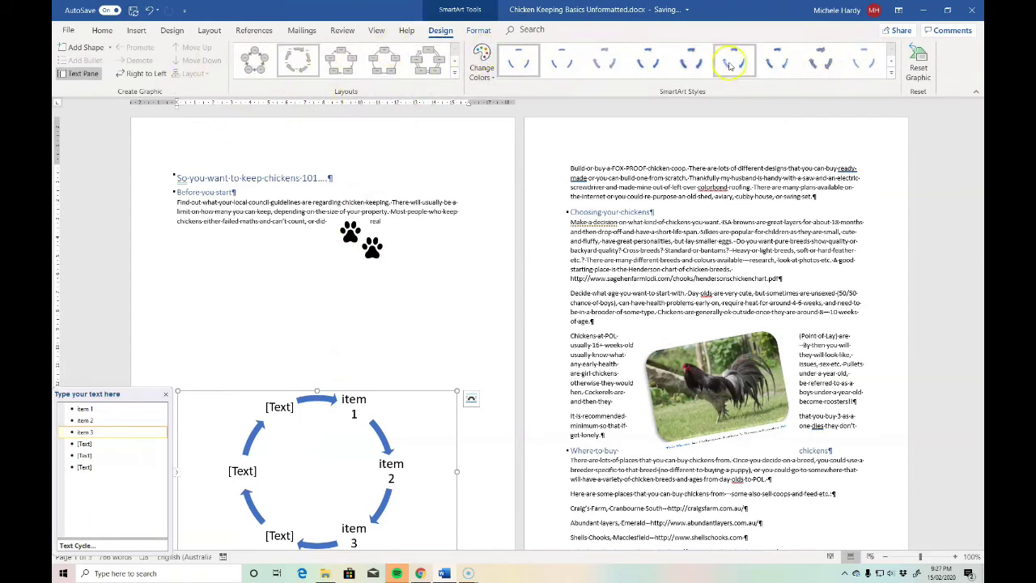
pyautogui.click(890, 73)
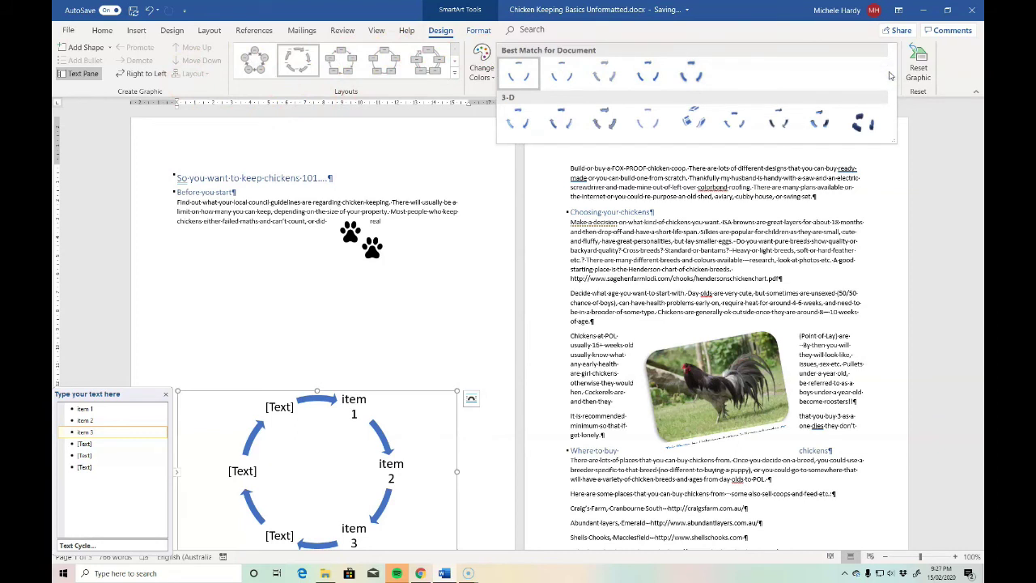
pyautogui.click(482, 66)
pyautogui.scroll(-2, 501, 259)
pyautogui.scroll(2, 510, 279)
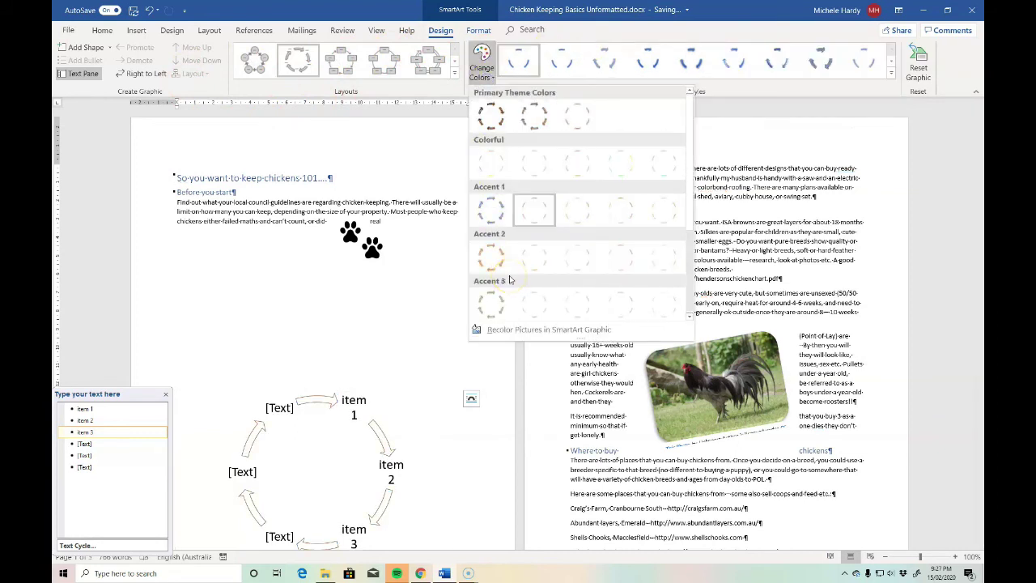
# - Try the Continuous Cycle layout on the SmartArt diagram and change it to the Block Cycle layout
pyautogui.click(437, 56)
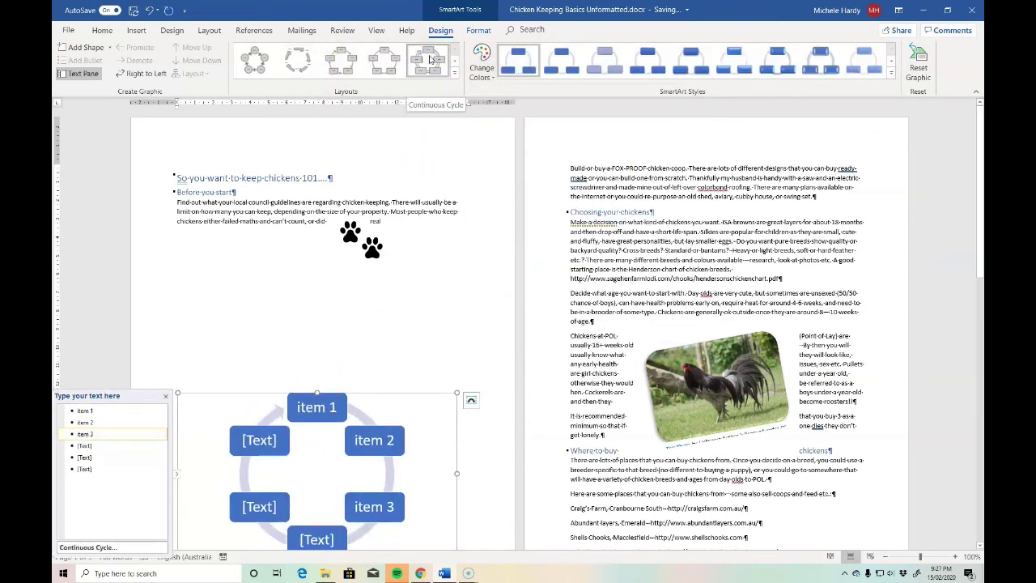
pyautogui.click(453, 73)
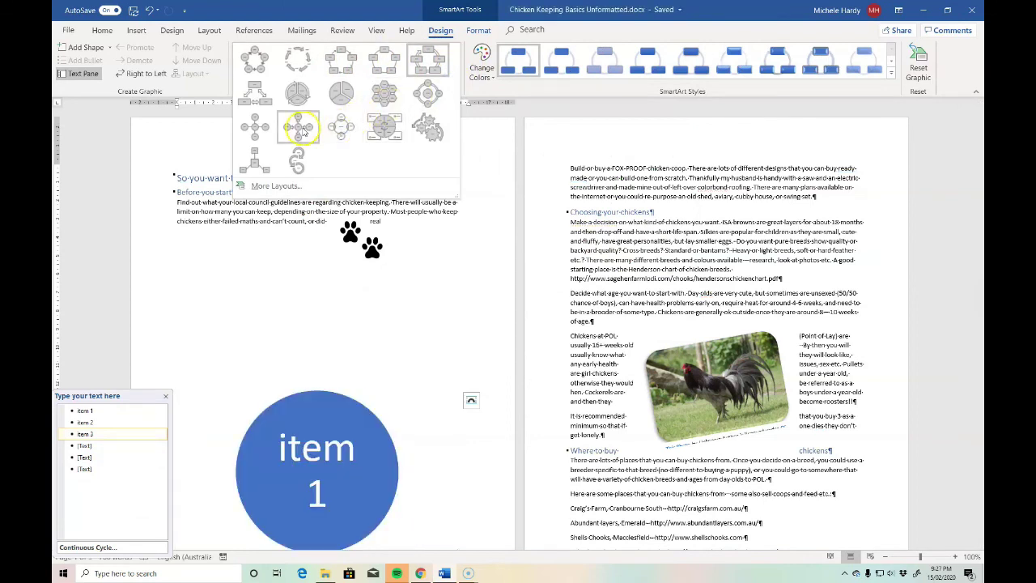
pyautogui.click(346, 60)
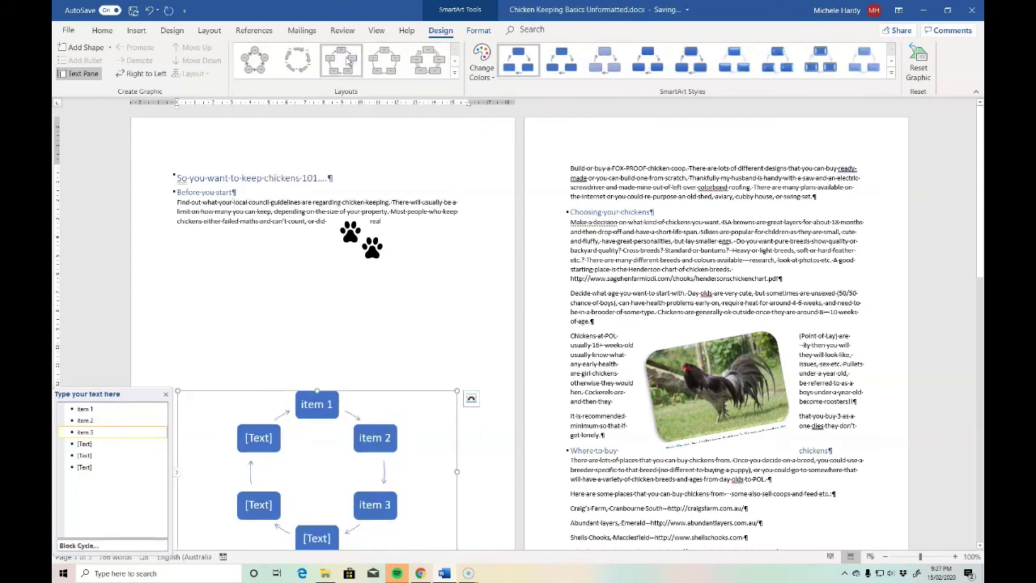